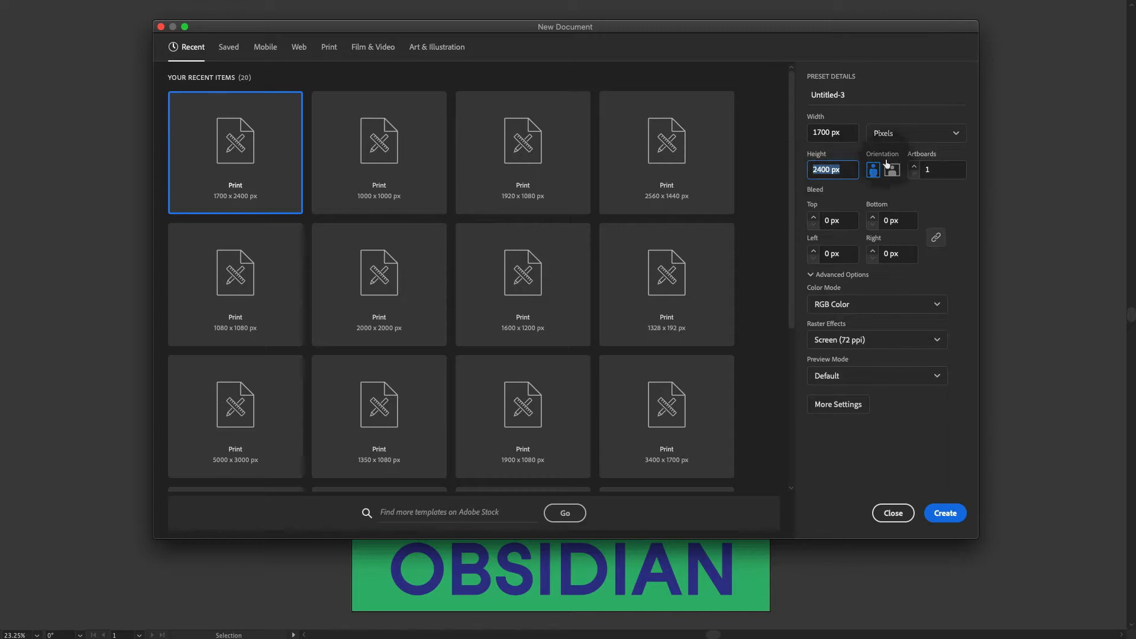
# Step: Create a one-artboard 1700 x 2400 px portrait document in RGB Color at 72 ppi and fit it in view
pyautogui.click(946, 514)
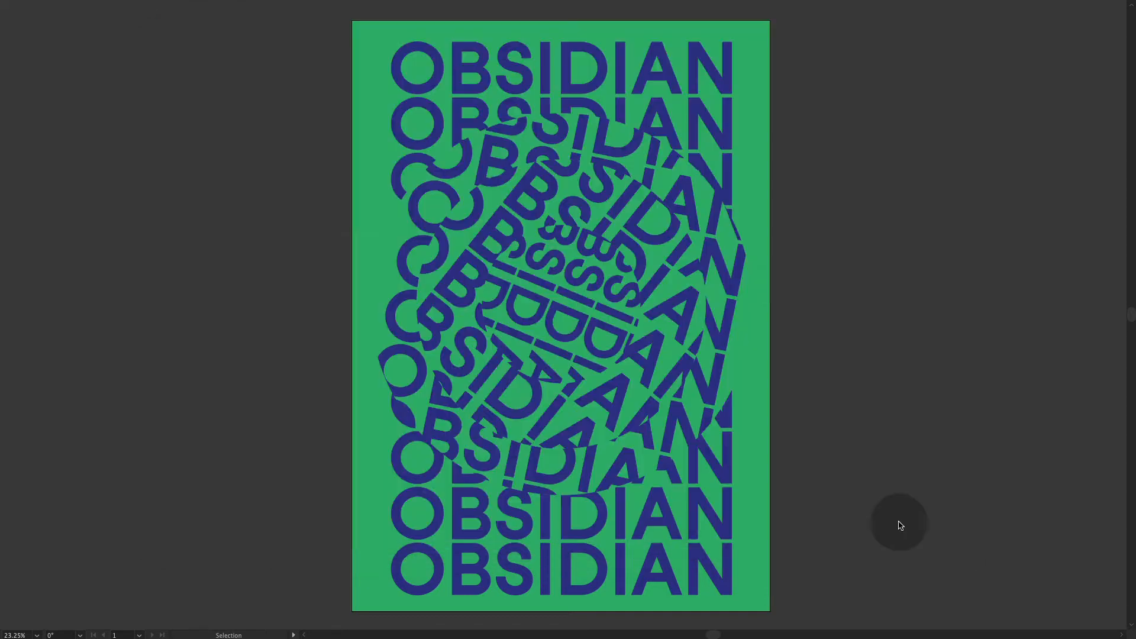
pyautogui.press('Tab')
pyautogui.press('super+0')
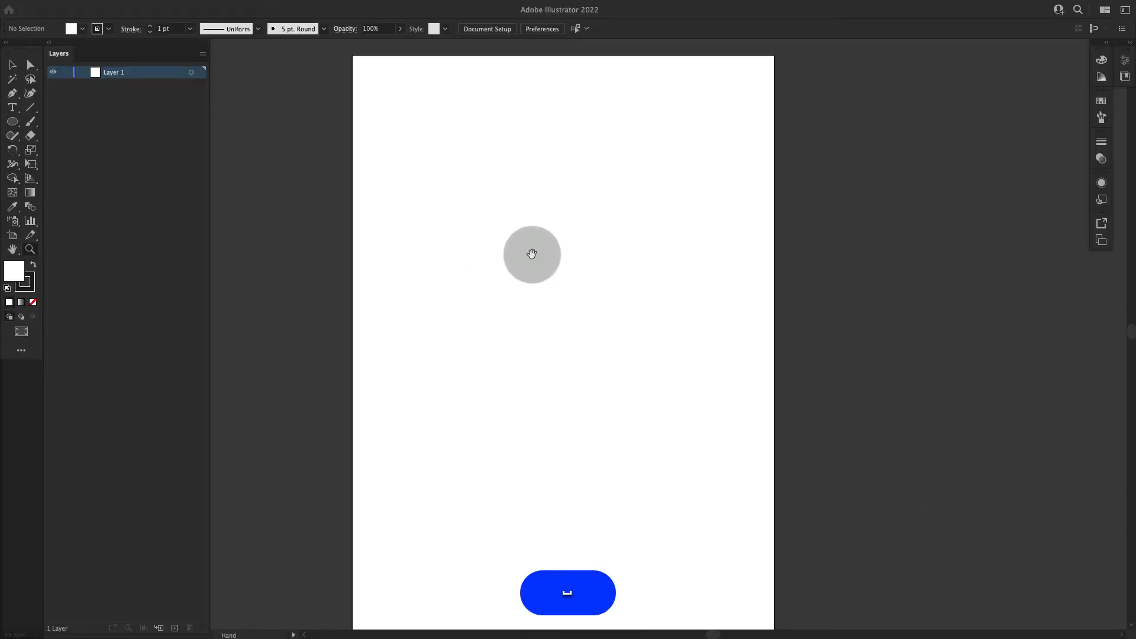
pyautogui.press('z')
pyautogui.press('space')
pyautogui.moveTo(516, 226); pyautogui.dragTo(532, 236)
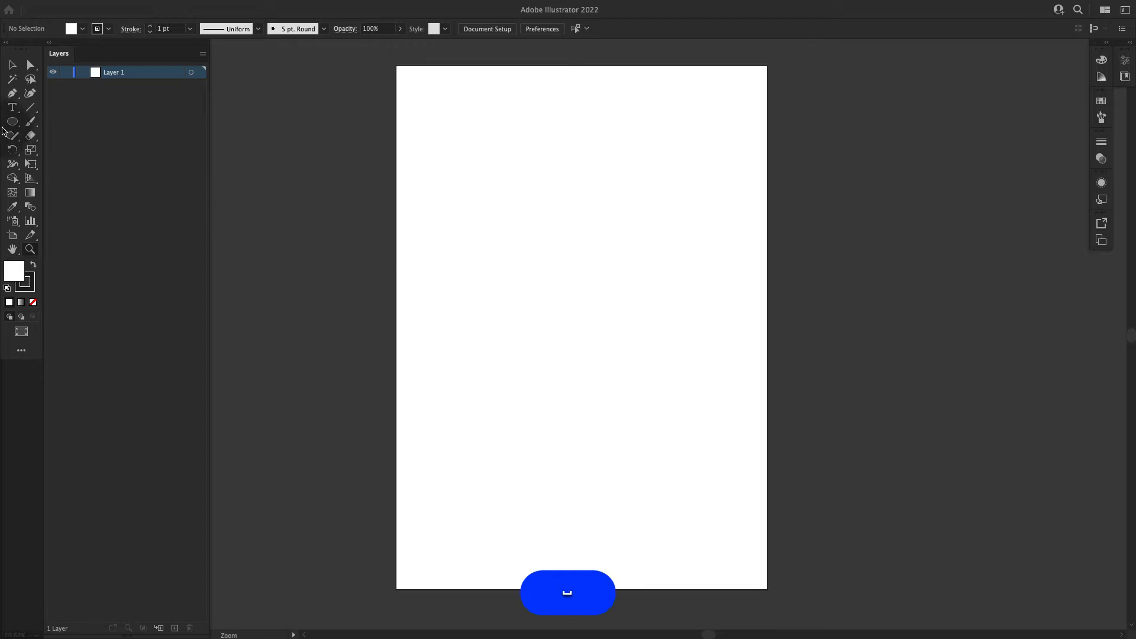
# Step: Add the point text "obsidian" in the upper part of the artboard
pyautogui.click(12, 108)
pyautogui.click(474, 178)
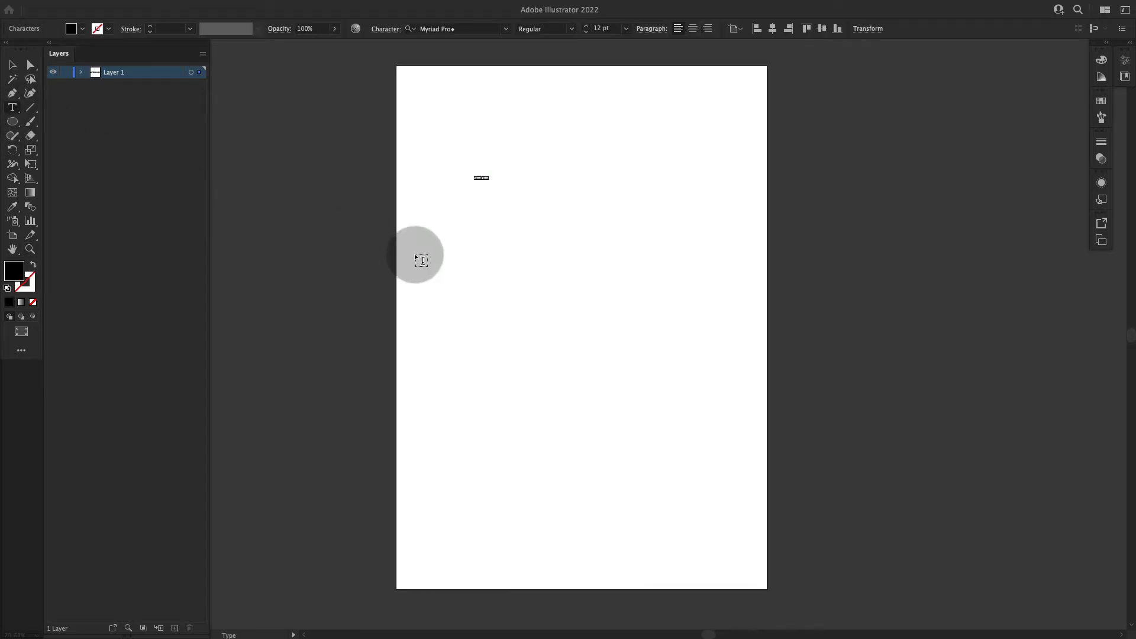
pyautogui.write('obin')
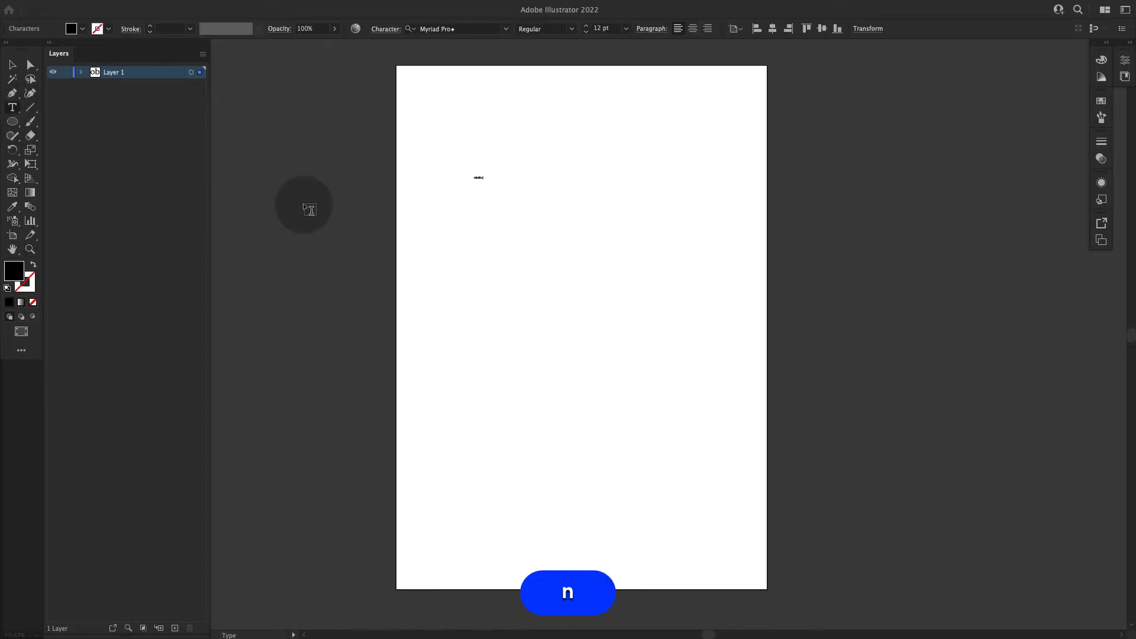
pyautogui.press('Escape')
pyautogui.hotkey('shift', '`')
pyautogui.click(649, 117)
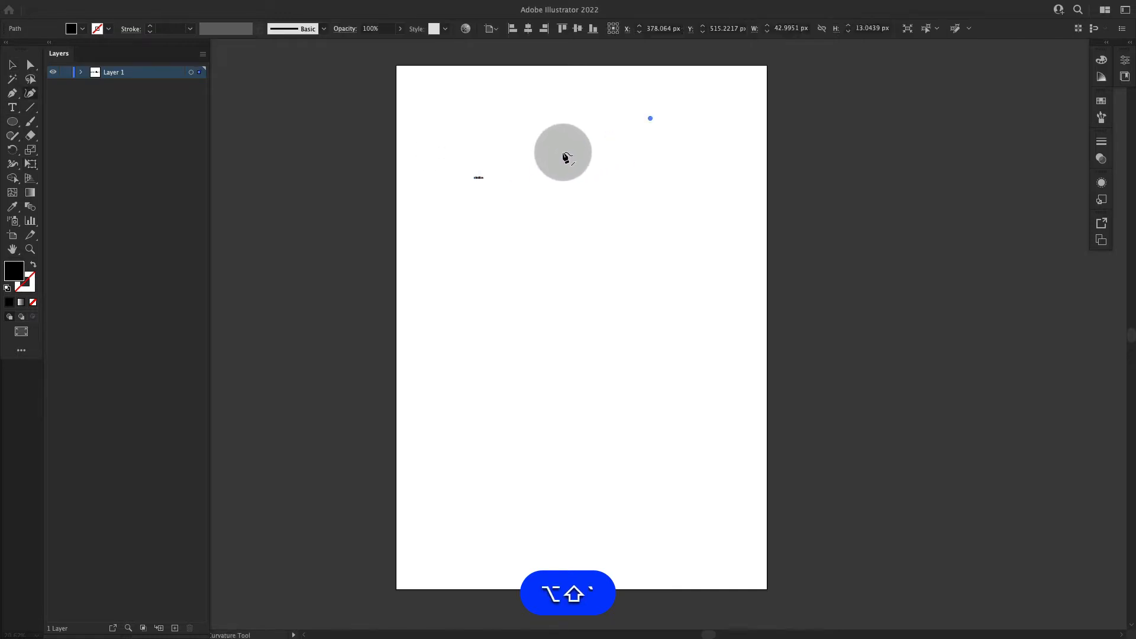
pyautogui.press('super+z')
# Step: Scale the word proportionally to about 454 pt and place it across the artboard's upper edge
pyautogui.press('e')
pyautogui.moveTo(484, 175); pyautogui.dragTo(705, 90)
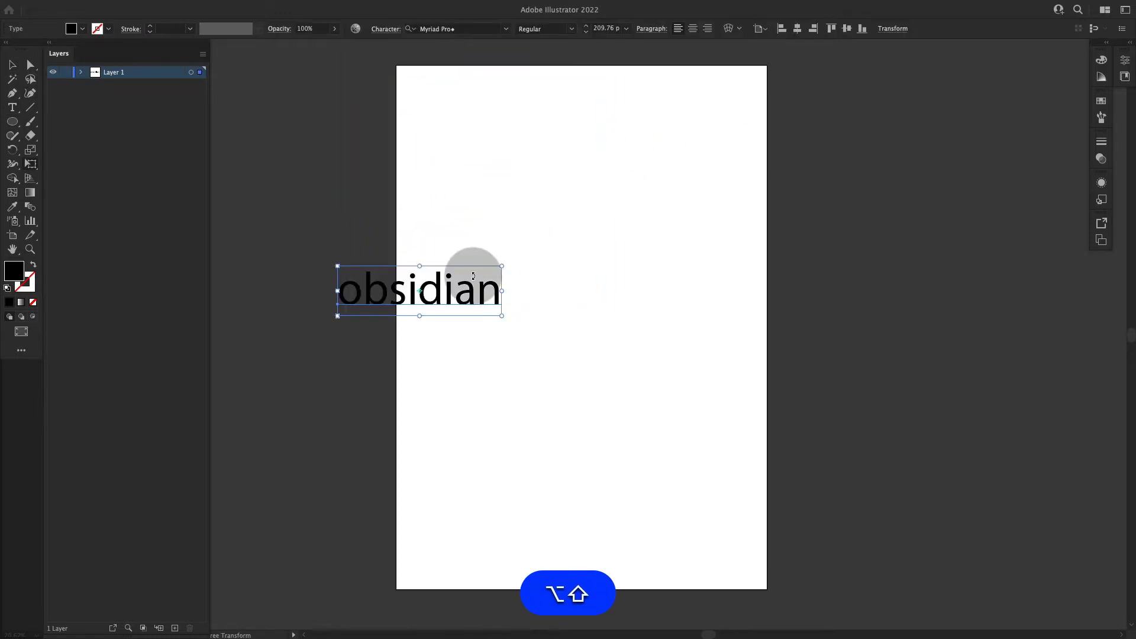
pyautogui.moveTo(466, 285); pyautogui.dragTo(680, 173)
pyautogui.press('e')
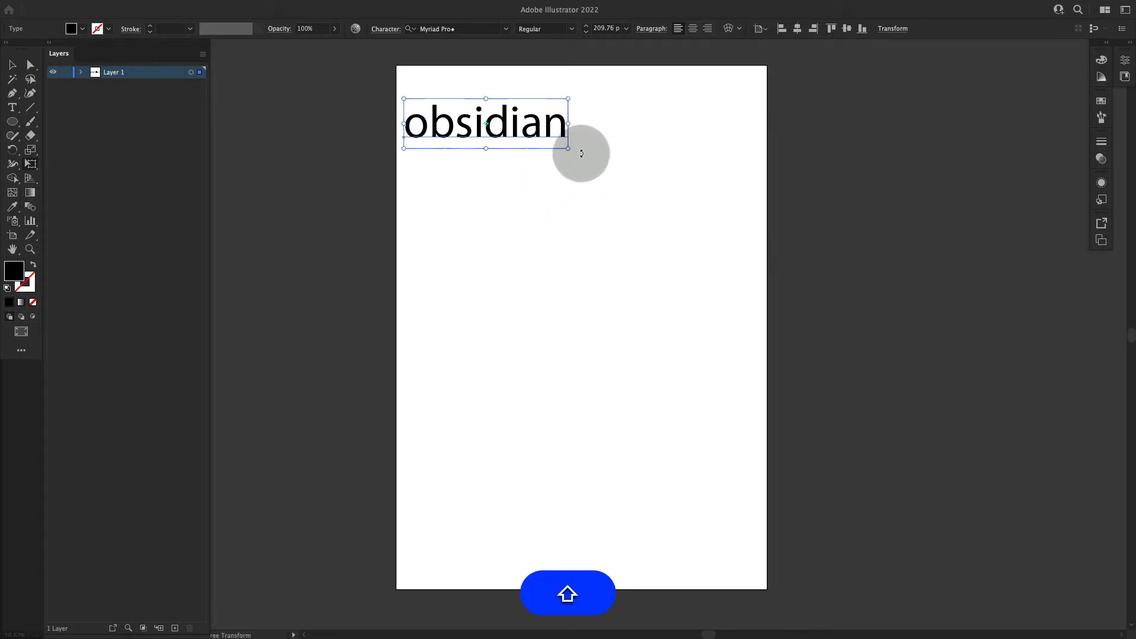
pyautogui.moveTo(572, 155); pyautogui.dragTo(695, 173)
pyautogui.moveTo(569, 150); pyautogui.dragTo(750, 196)
pyautogui.moveTo(667, 167); pyautogui.dragTo(673, 152)
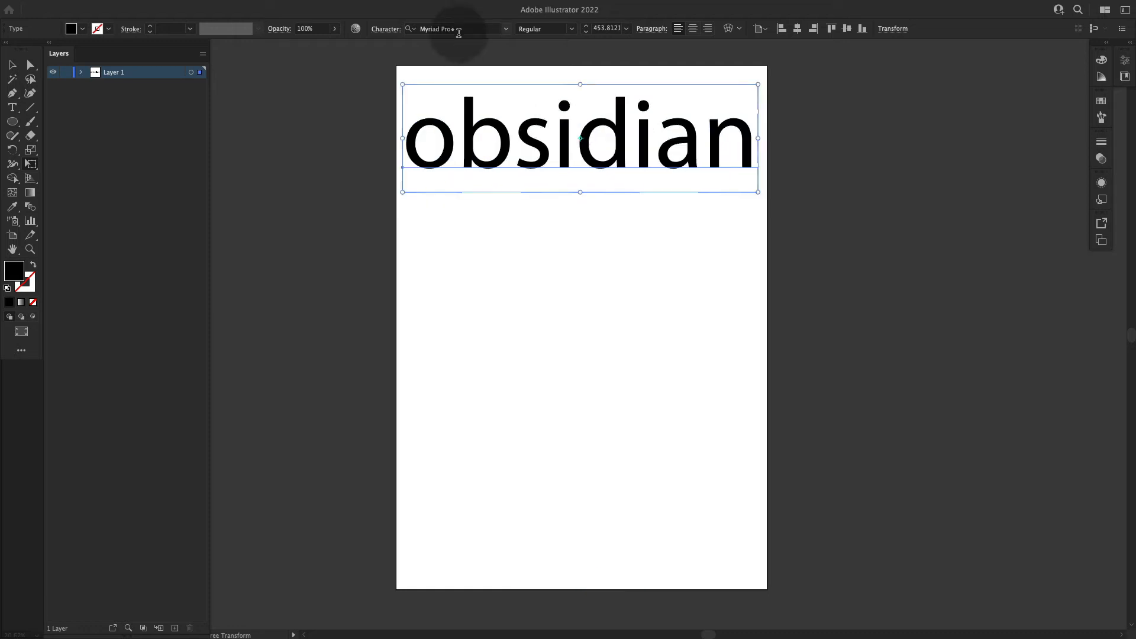
# Step: Set the word's font to Studio Feixen Sans Medium and deselect it
pyautogui.click(449, 28)
pyautogui.write('stdu')
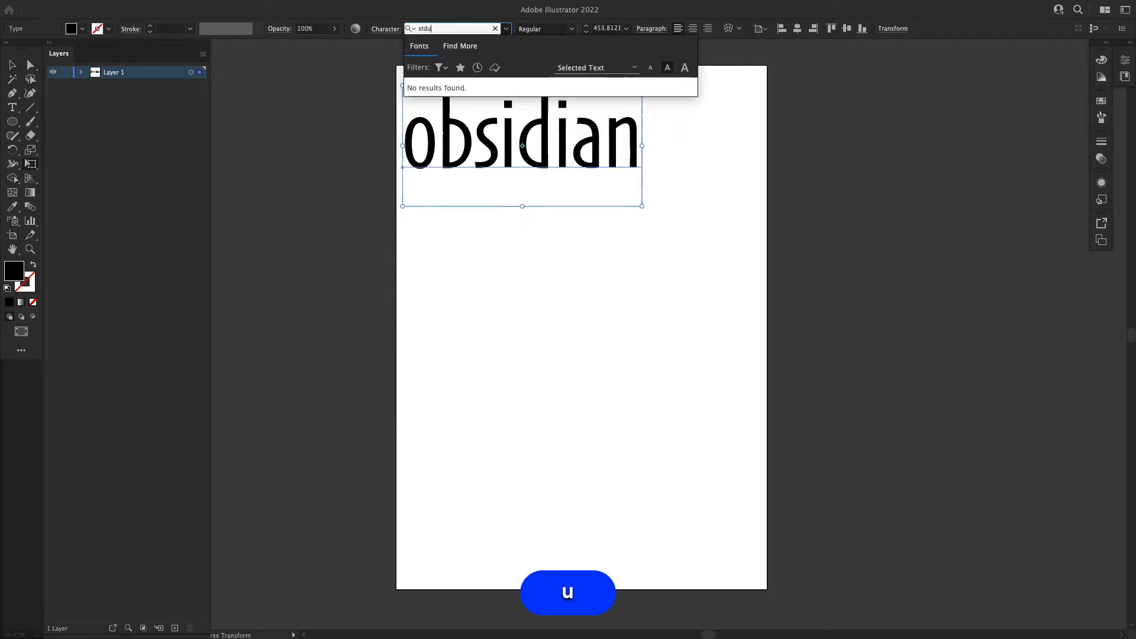
pyautogui.press('BackSpace')
pyautogui.press('BackSpace')
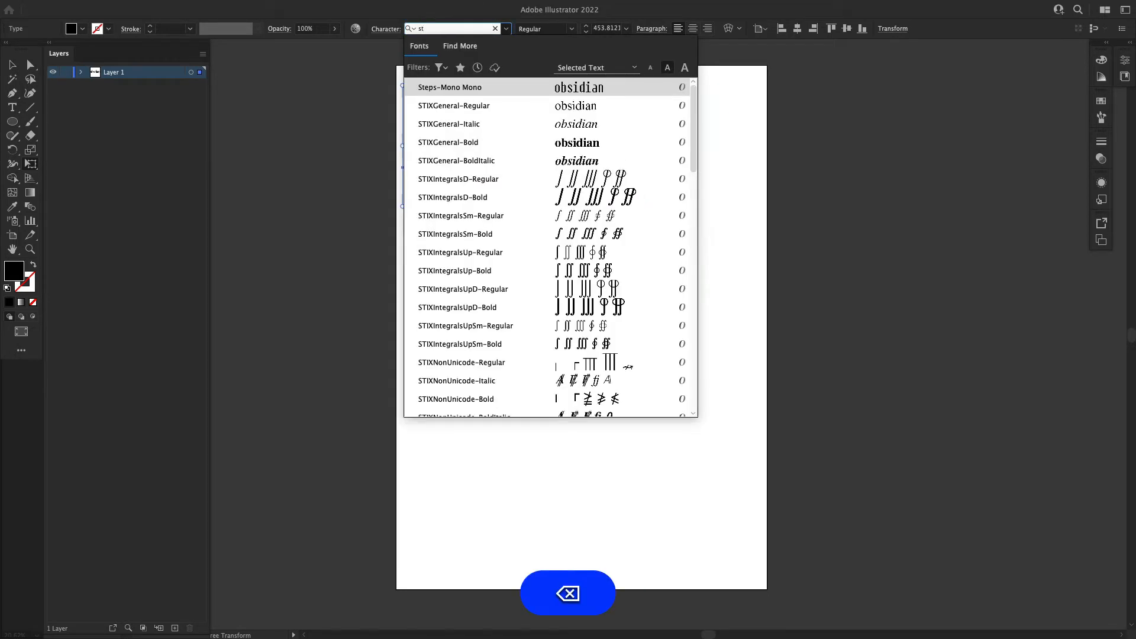
pyautogui.write('udio')
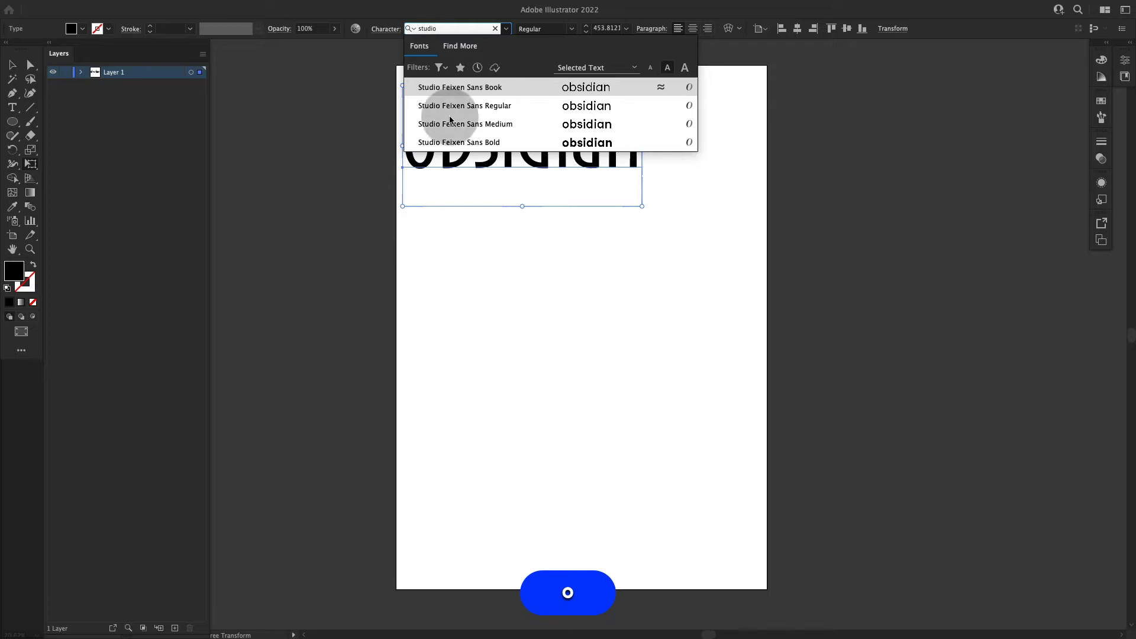
pyautogui.click(540, 123)
pyautogui.press('v')
pyautogui.click(282, 335)
# Step: Scale the word proportionally down to about 392 pt so it fits within the artboard's width
pyautogui.press('space')
pyautogui.moveTo(669, 175); pyautogui.dragTo(617, 191)
pyautogui.press('v')
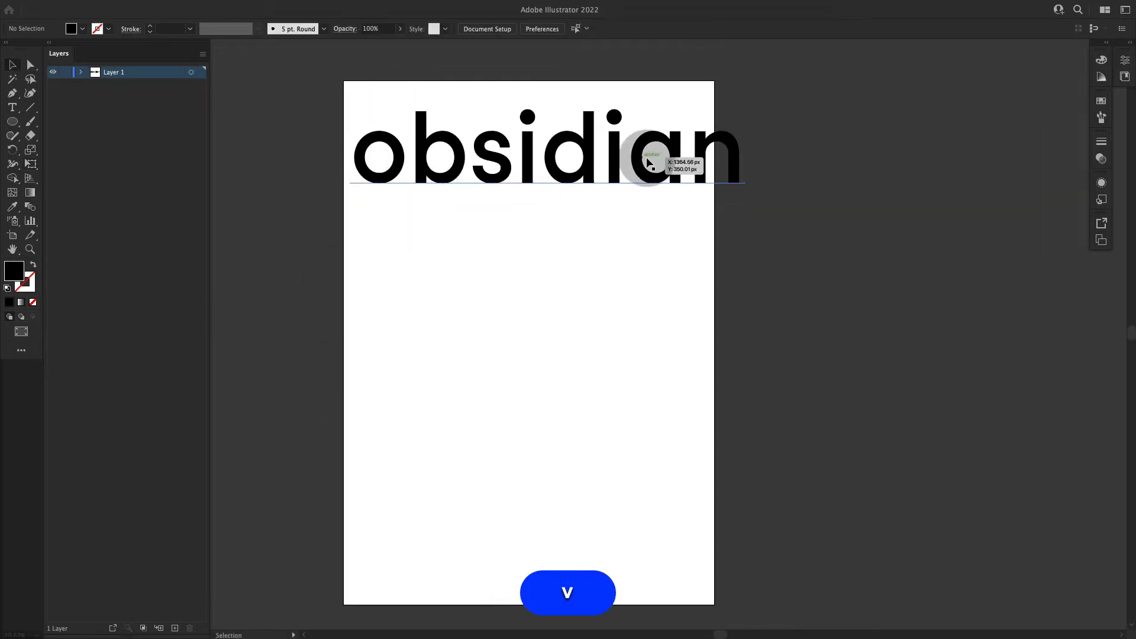
pyautogui.click(651, 163)
pyautogui.press('e')
pyautogui.moveTo(743, 97); pyautogui.dragTo(657, 142)
pyautogui.press('v')
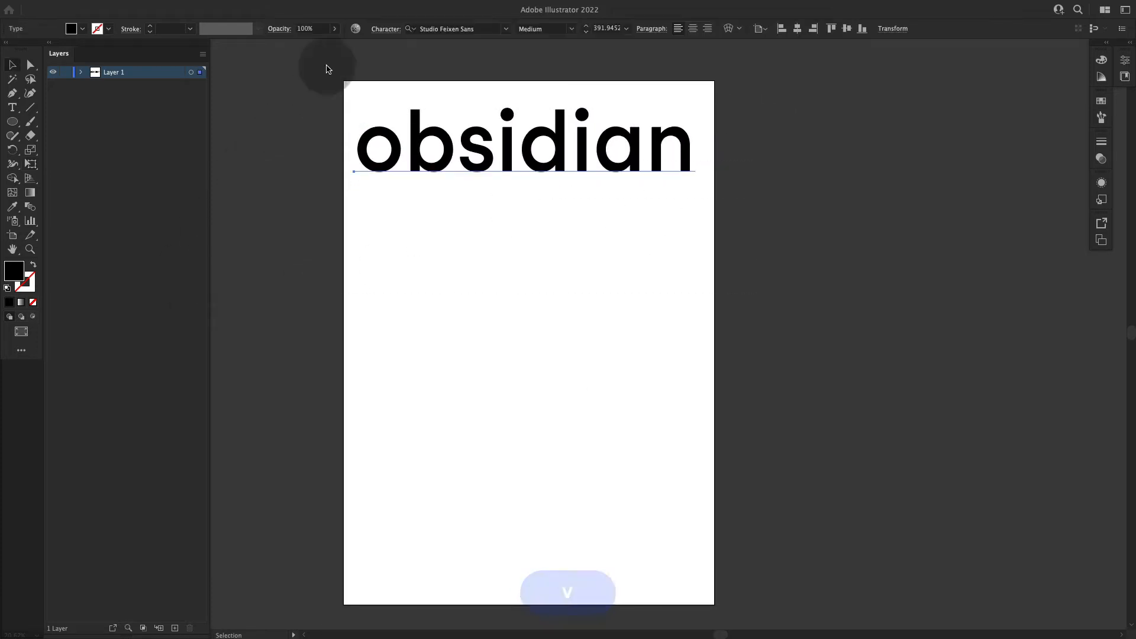
# Step: Apply All Caps to the word
pyautogui.click(387, 29)
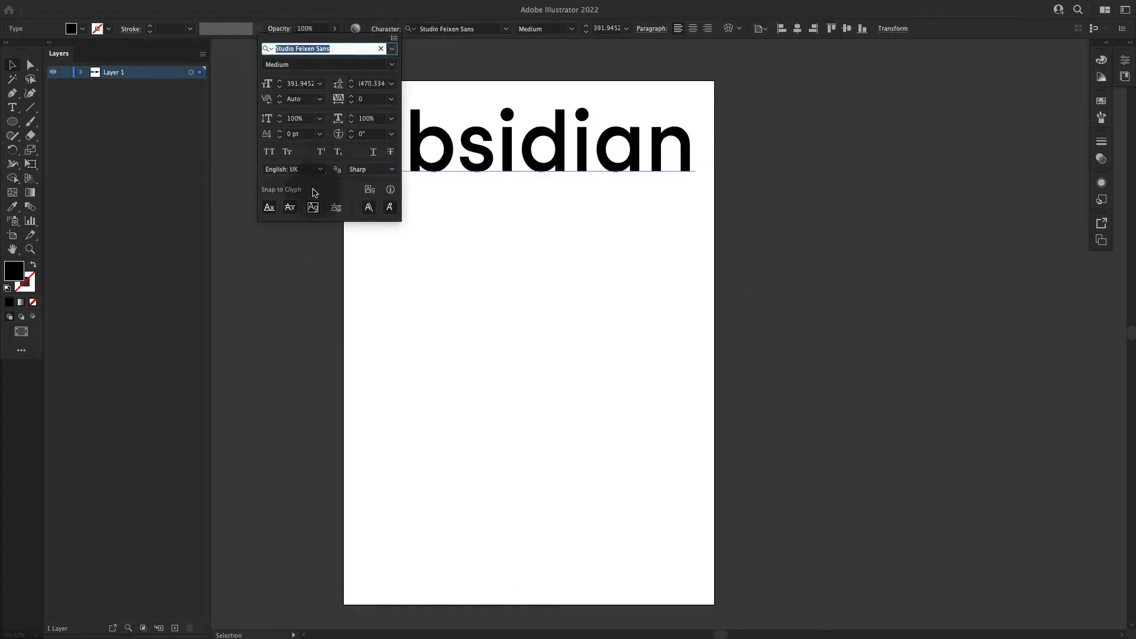
pyautogui.click(269, 151)
pyautogui.press('v')
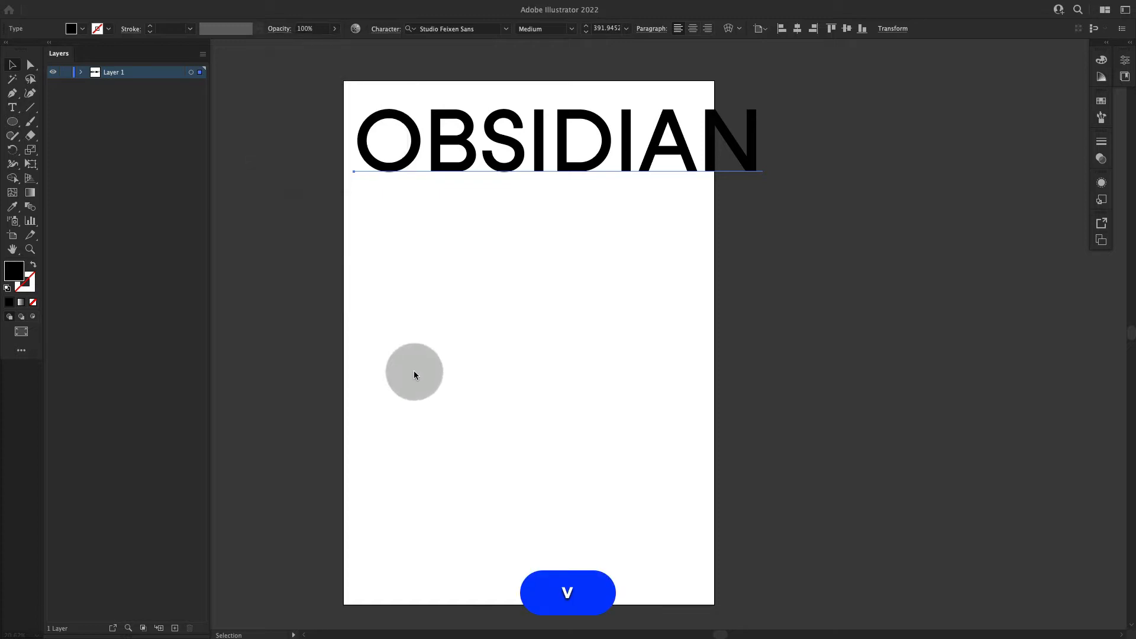
# Step: Scale the all-caps word down to about 330 pt and position it near the artboard's upper edge, inside the side margins
pyautogui.hotkey('shift', 'e')
pyautogui.moveTo(759, 100); pyautogui.dragTo(694, 115)
pyautogui.hotkey('shift', 'v')
pyautogui.click(774, 126)
pyautogui.moveTo(663, 150); pyautogui.dragTo(666, 135)
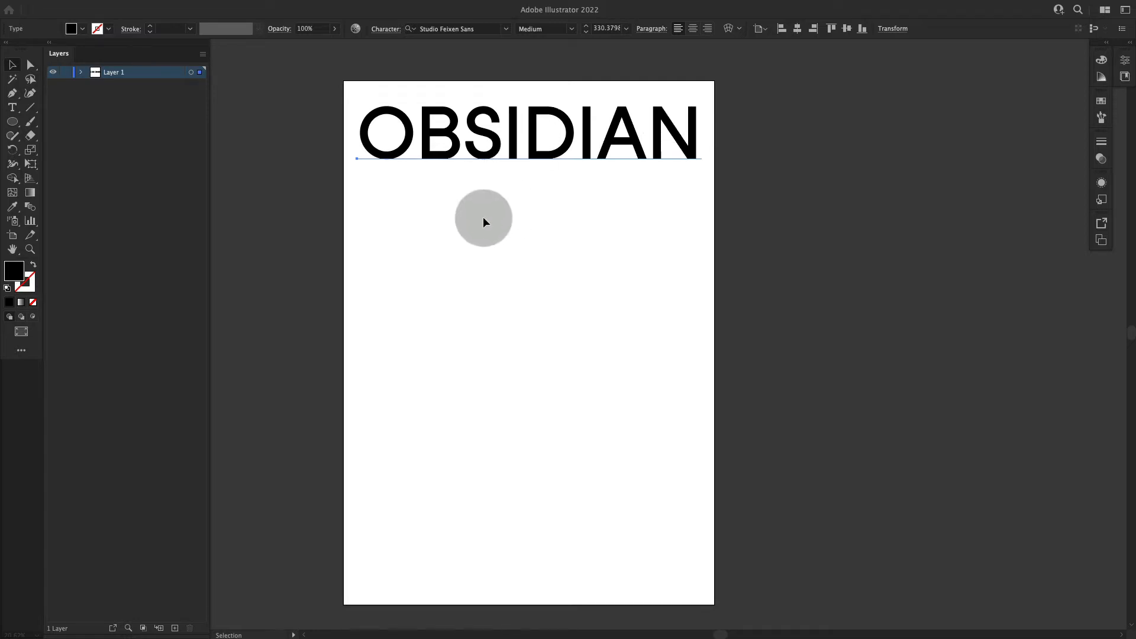
# Step: Duplicate the word straight down to the artboard's lower edge, keeping it aligned with the original
pyautogui.press('v')
pyautogui.press('v')
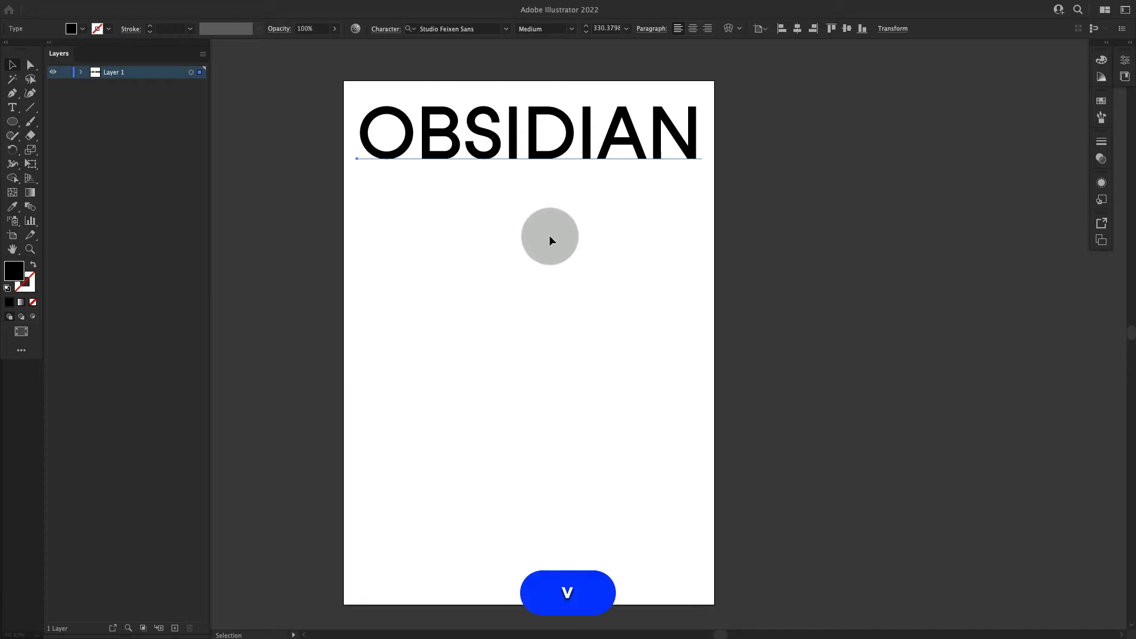
pyautogui.click(532, 231)
pyautogui.press('space')
pyautogui.moveTo(558, 240); pyautogui.dragTo(556, 243)
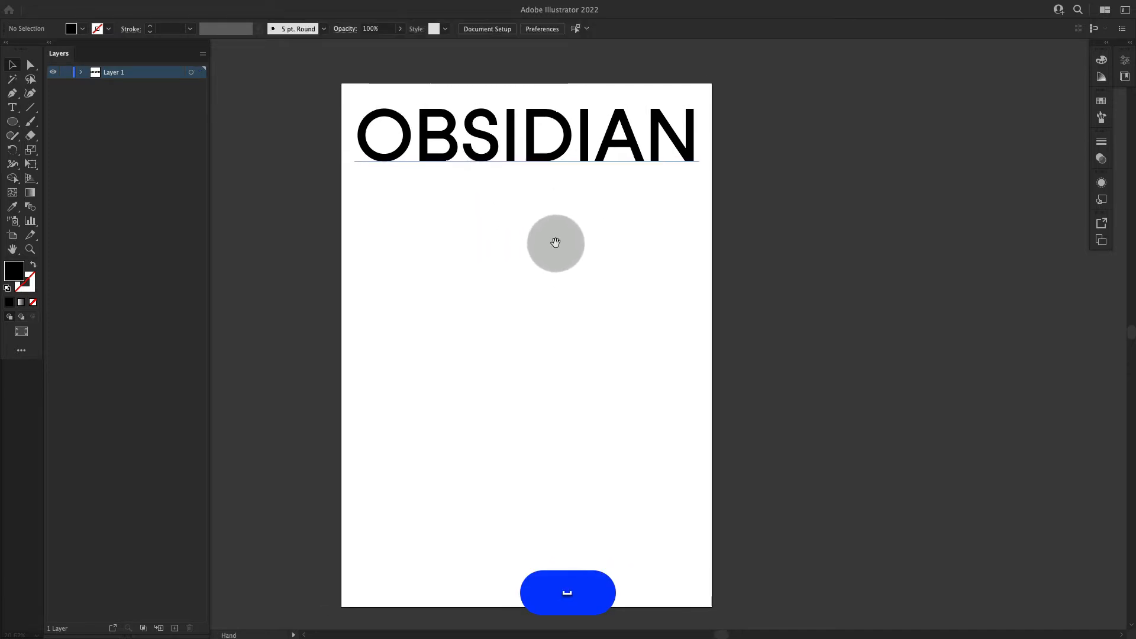
pyautogui.hotkey('alt', 'v')
pyautogui.moveTo(626, 138); pyautogui.dragTo(723, 571)
# Step: Select both OBSIDIAN words and make a blend between them
pyautogui.moveTo(861, 115); pyautogui.dragTo(272, 272)
pyautogui.press('Tab')
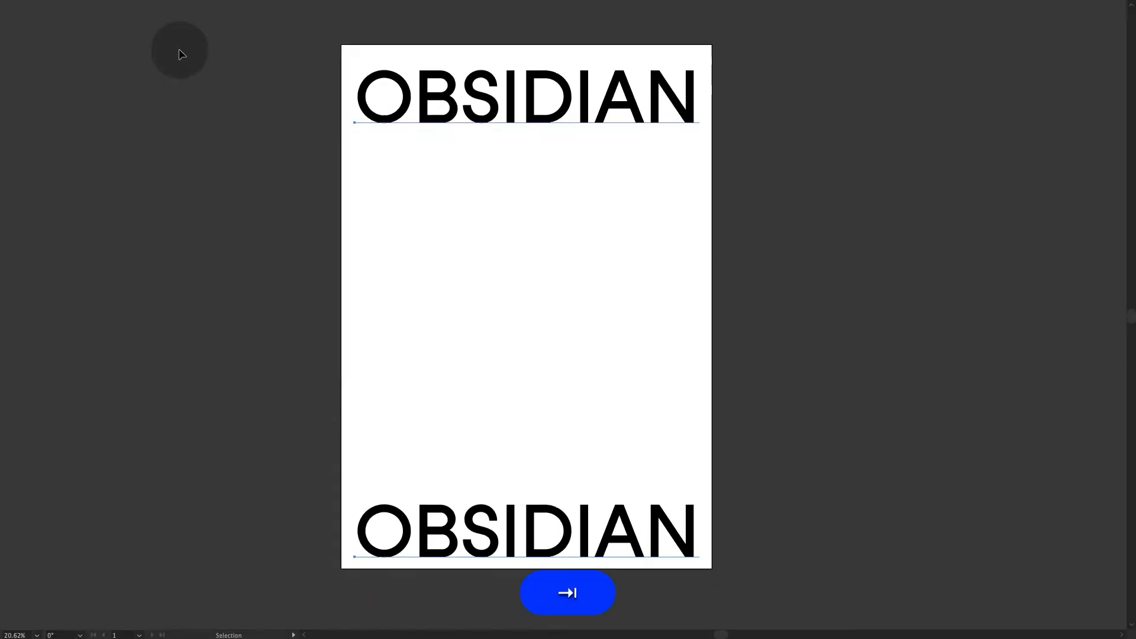
pyautogui.press('Tab')
pyautogui.press('f')
pyautogui.press('space')
pyautogui.moveTo(598, 240); pyautogui.dragTo(409, 213)
pyautogui.press('z')
pyautogui.click(621, 235)
pyautogui.moveTo(605, 238); pyautogui.dragTo(481, 253)
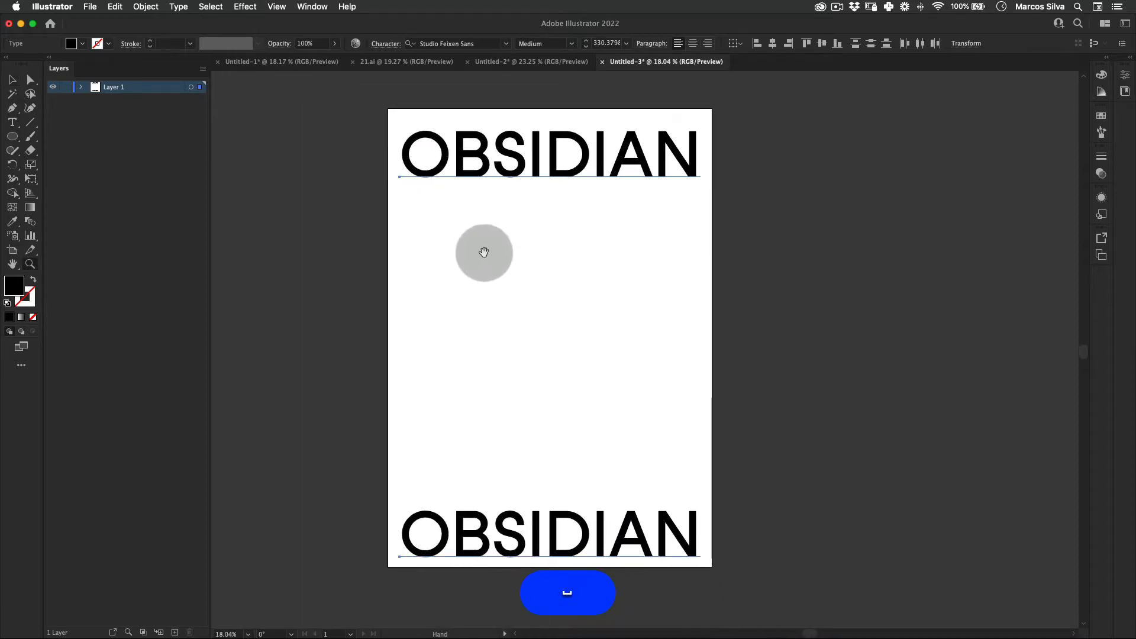
pyautogui.click(146, 6)
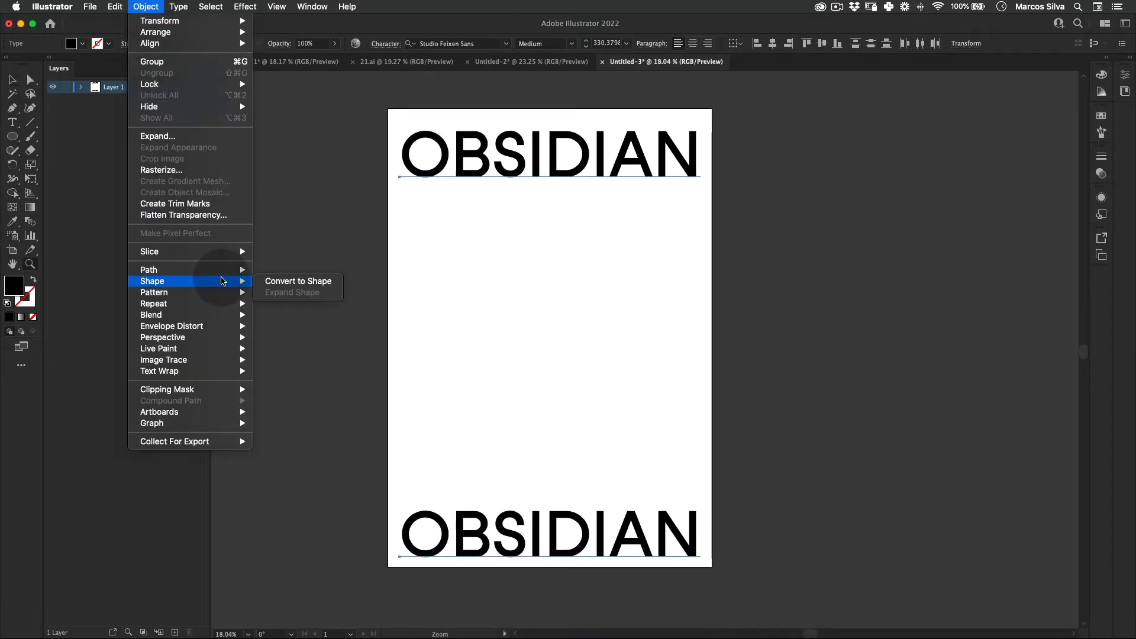
pyautogui.moveTo(239, 314)
pyautogui.click(284, 316)
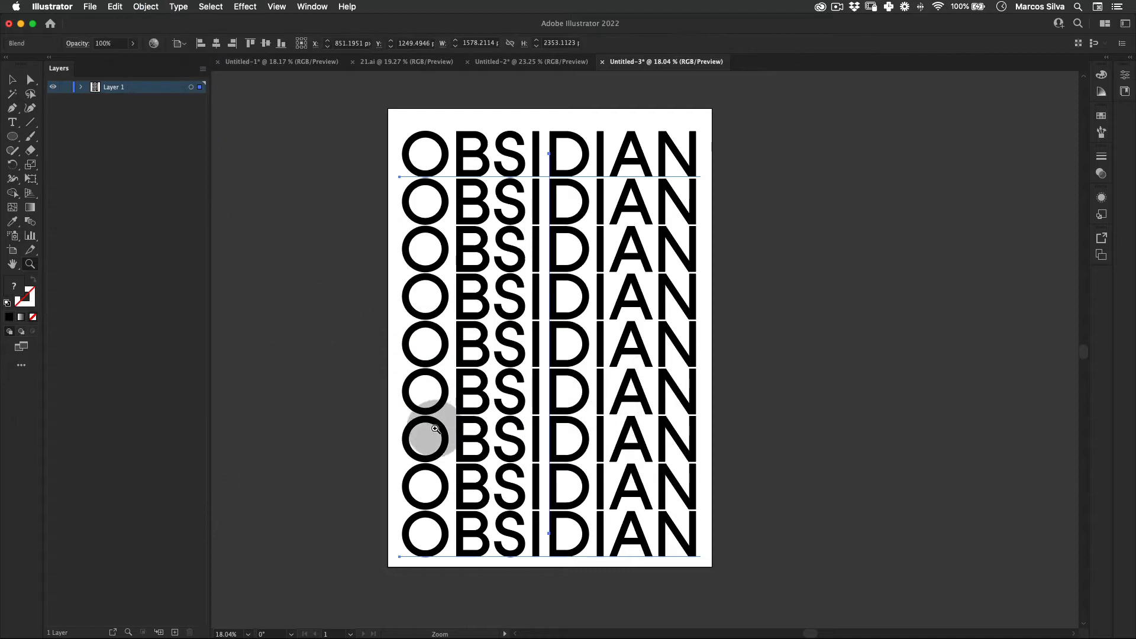
# Step: Set the blend's spacing to Specified Steps with 7 steps, trying other counts in the preview first, and deselect it
pyautogui.press('v')
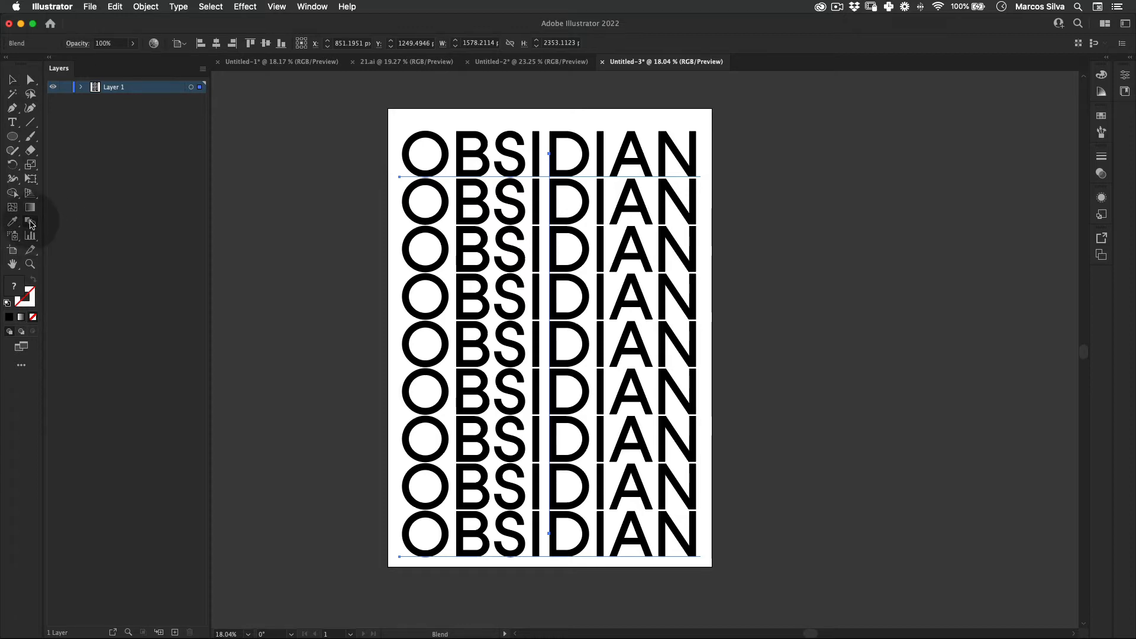
pyautogui.doubleClick(30, 221)
pyautogui.click(721, 206)
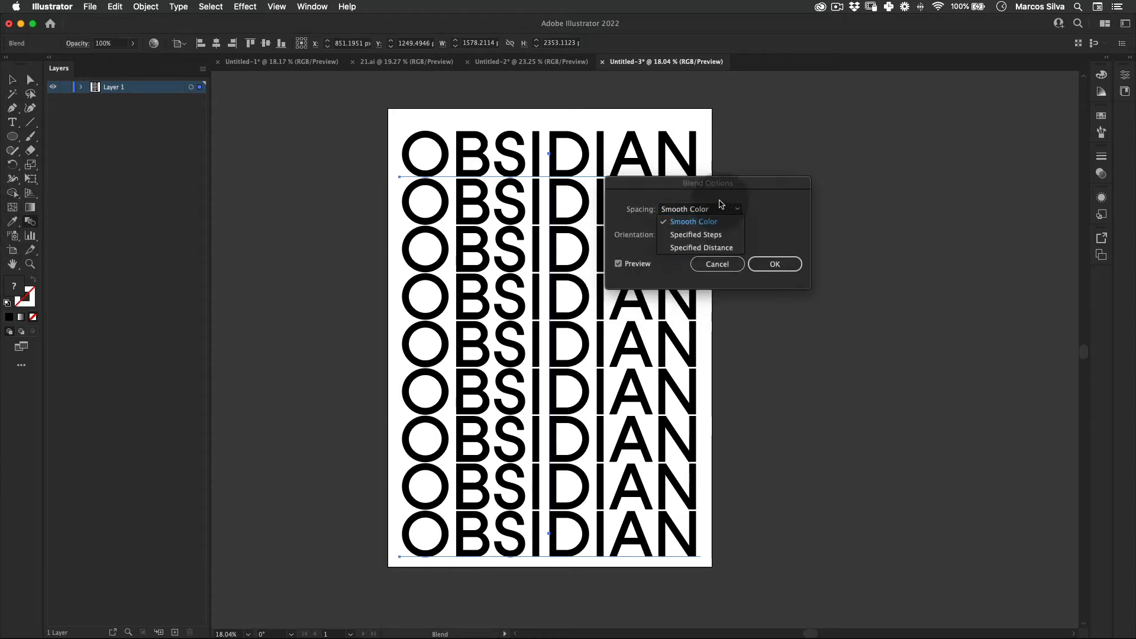
pyautogui.click(704, 236)
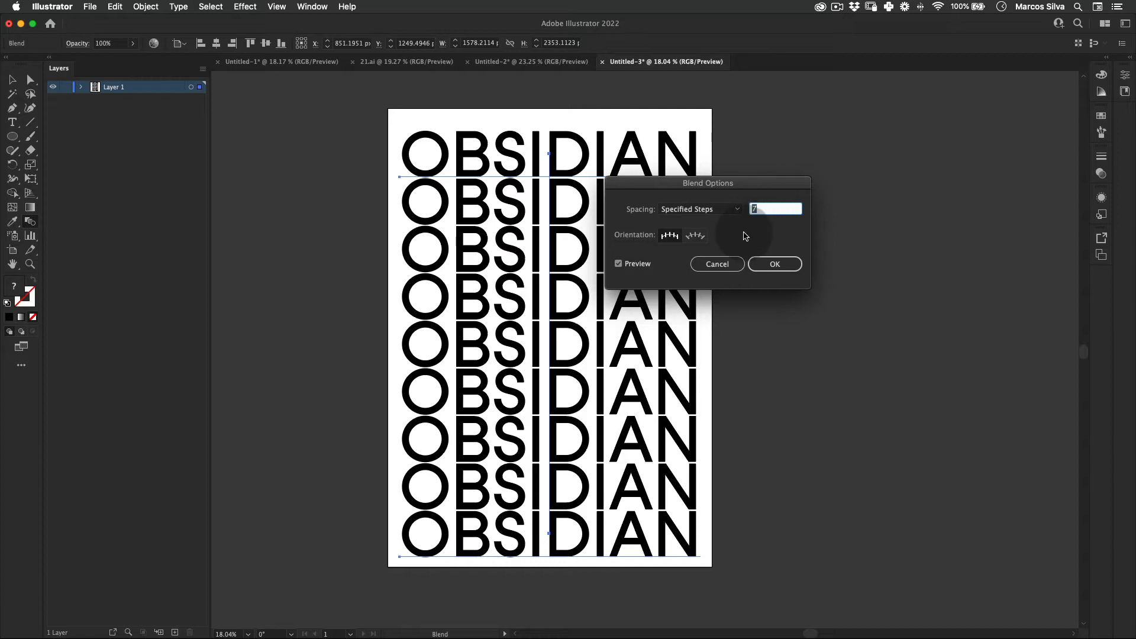
pyautogui.hotkey('shift', 'Up')
pyautogui.hotkey('shift', 'Down')
pyautogui.hotkey('shift', 'Down')
pyautogui.press('Up')
pyautogui.press('Up')
pyautogui.press('Up')
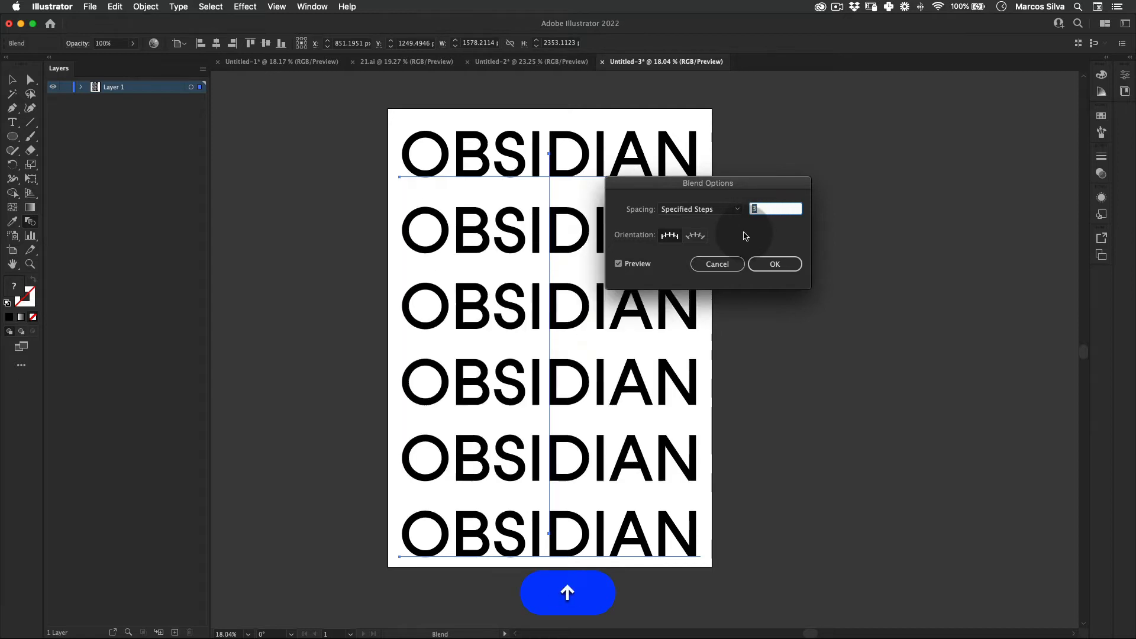
pyautogui.press('Up')
pyautogui.press('Up')
pyautogui.press('Up')
pyautogui.press('Down')
pyautogui.press('Up')
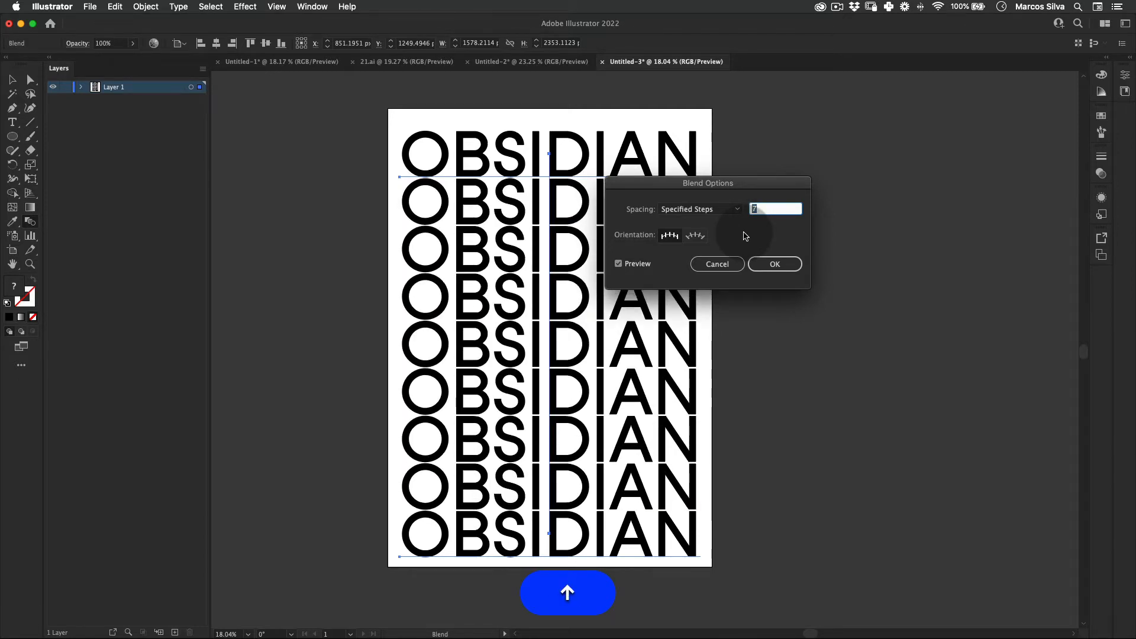
pyautogui.press('Down')
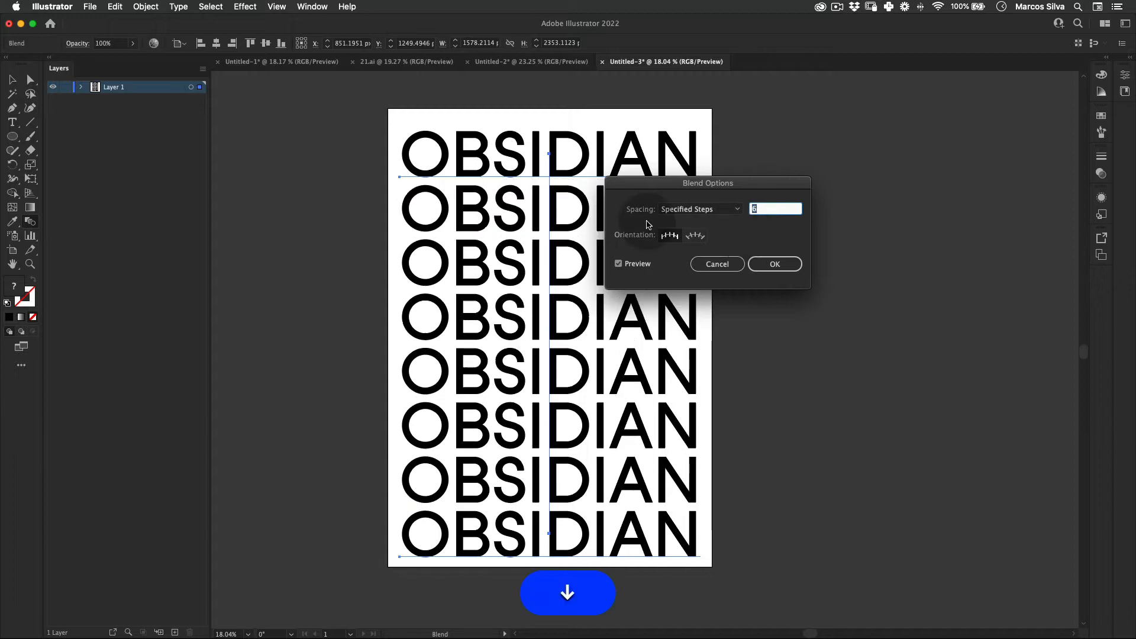
pyautogui.press('Up')
pyautogui.click(774, 264)
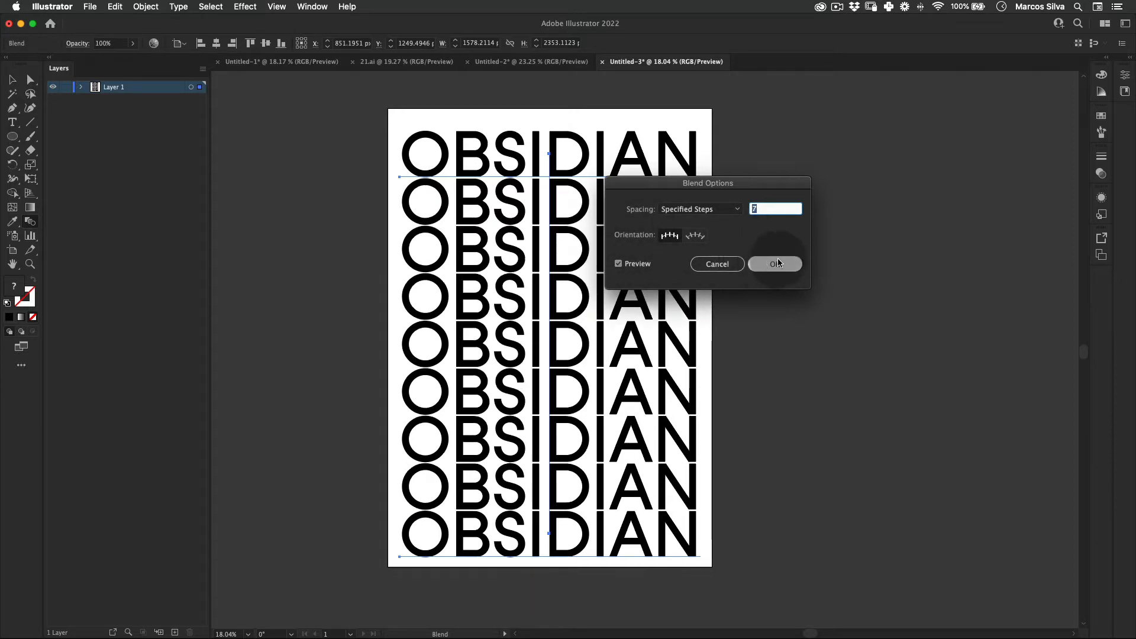
pyautogui.press('v')
pyautogui.click(315, 437)
# Step: Select the blend and expand it into separate rows of text
pyautogui.hscroll(1, 562, 354)
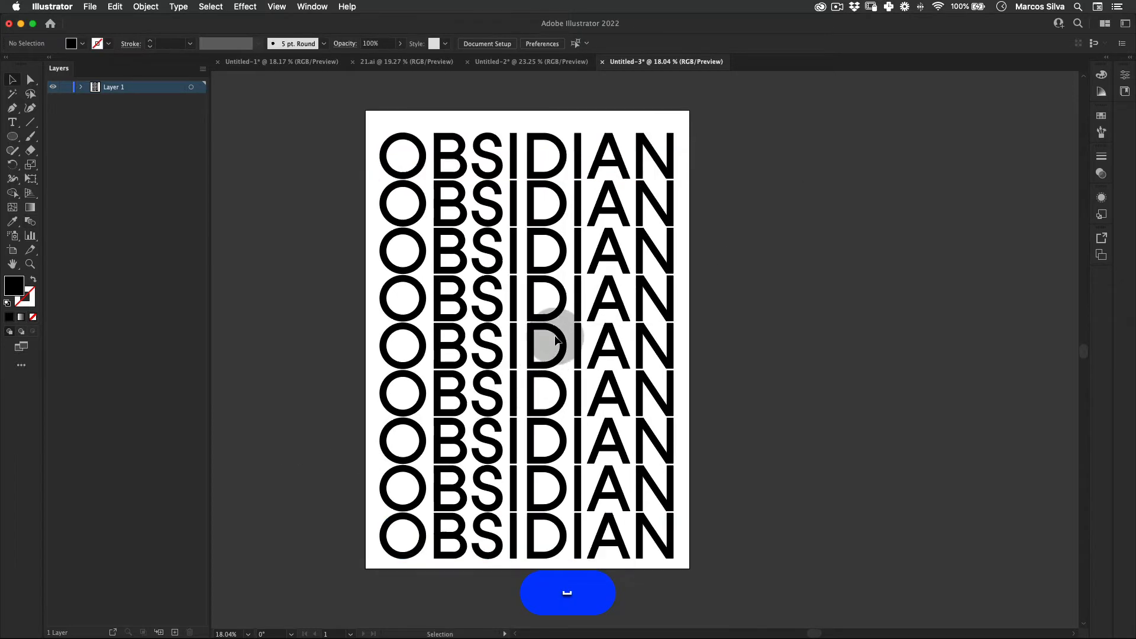
pyautogui.click(553, 334)
pyautogui.click(146, 7)
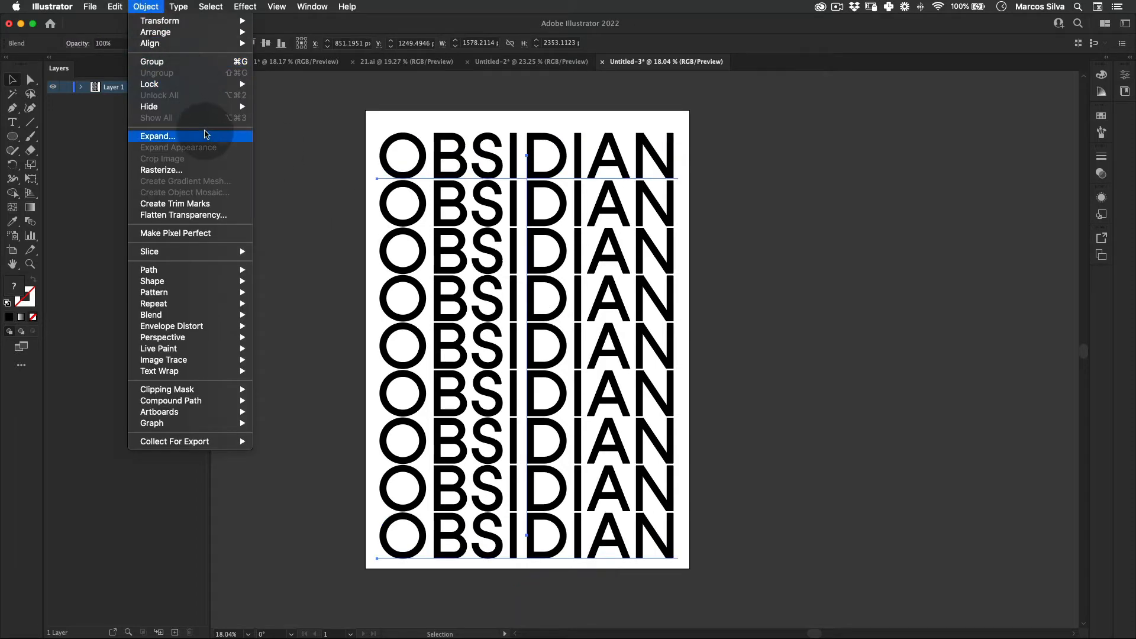
pyautogui.click(194, 135)
pyautogui.press('Return')
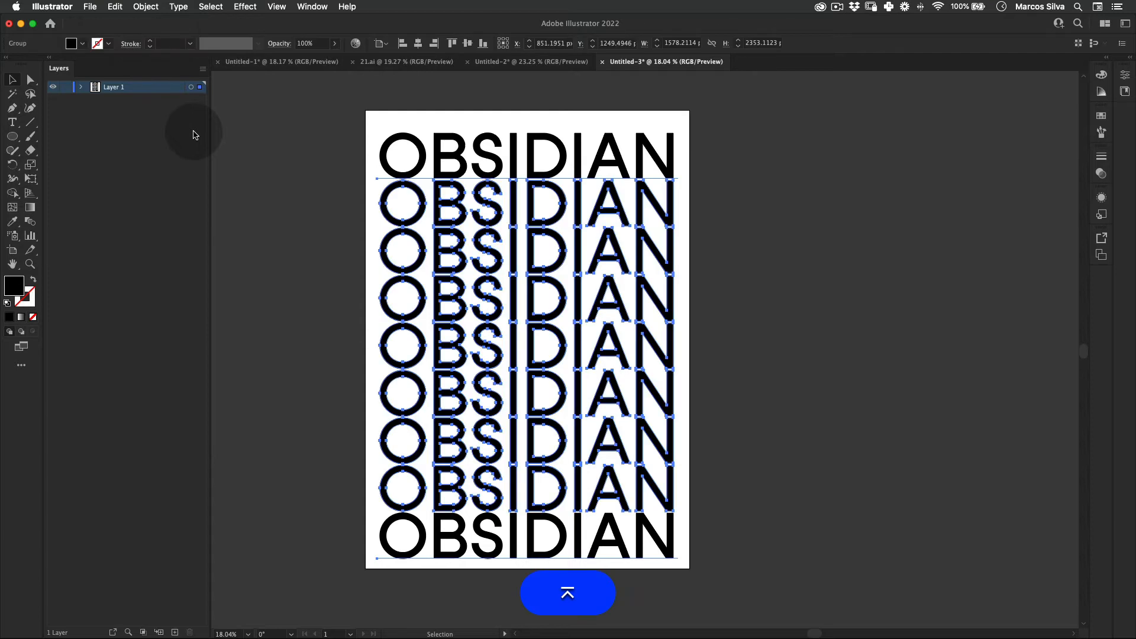
# Step: Expand the resulting group again with Object and Fill enabled, converting the remaining live text to outlines
pyautogui.click(136, 5)
pyautogui.click(190, 135)
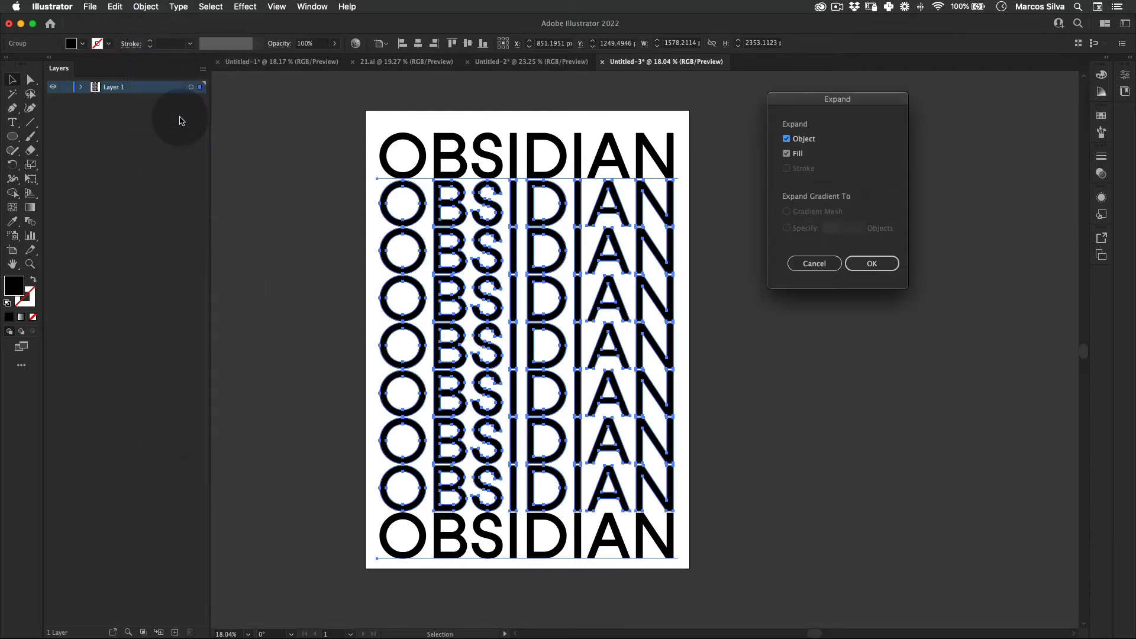
pyautogui.press('Return')
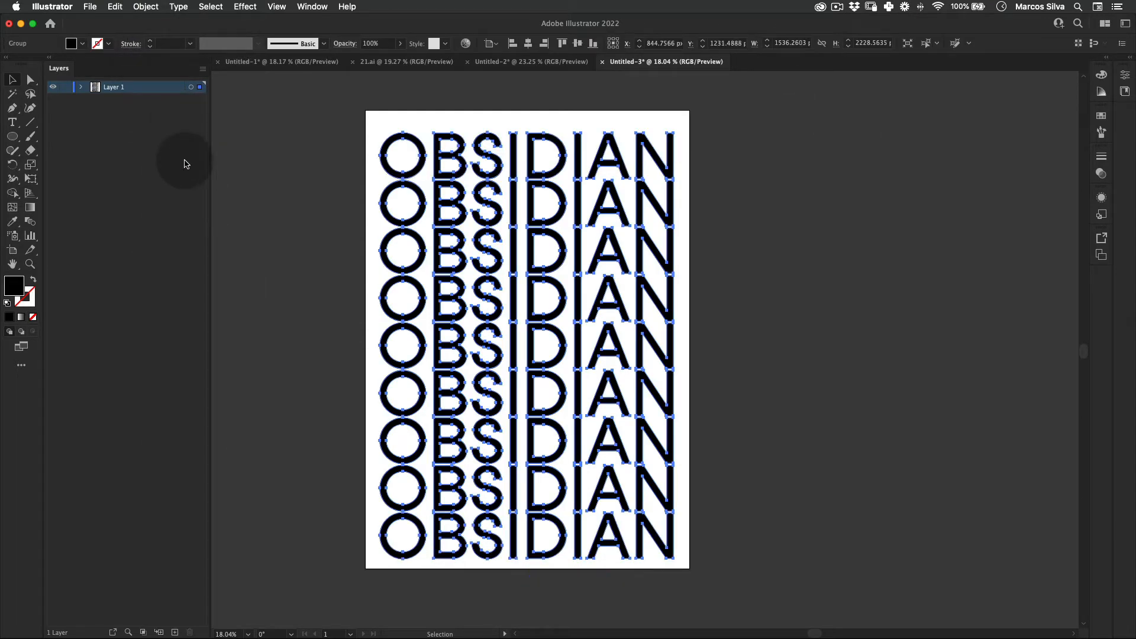
# Step: Draw a black 1700 x 2400 px rectangle that covers the whole artboard
pyautogui.click(349, 352)
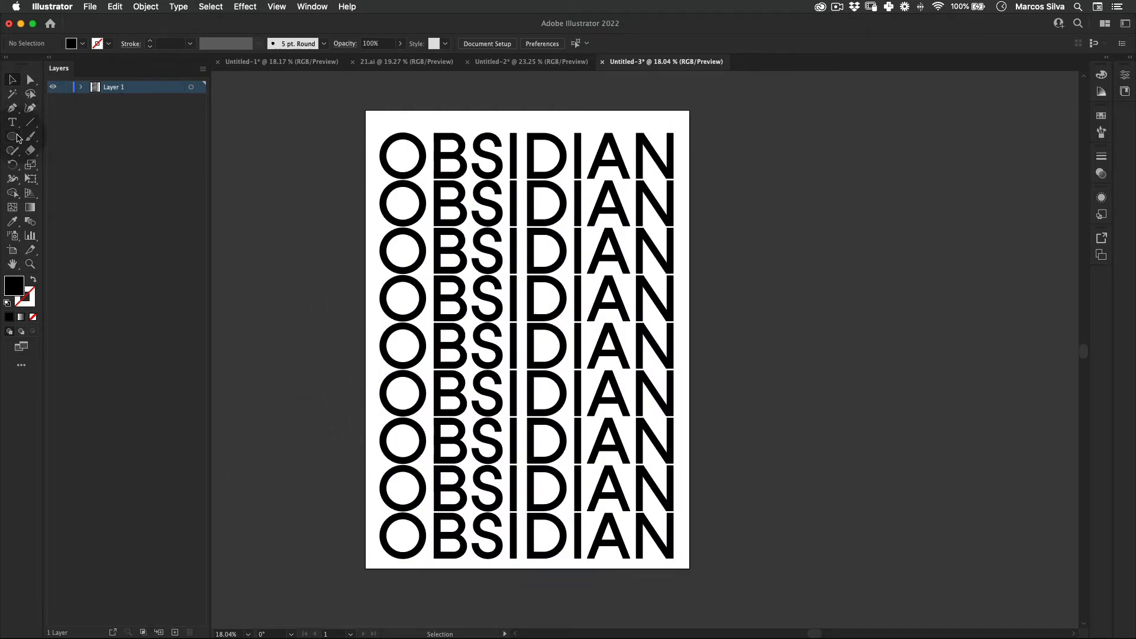
pyautogui.moveTo(12, 136); pyautogui.dragTo(71, 130)
pyautogui.moveTo(365, 110); pyautogui.dragTo(690, 569)
pyautogui.press('e')
pyautogui.moveTo(368, 339); pyautogui.dragTo(365, 340)
pyautogui.press('v')
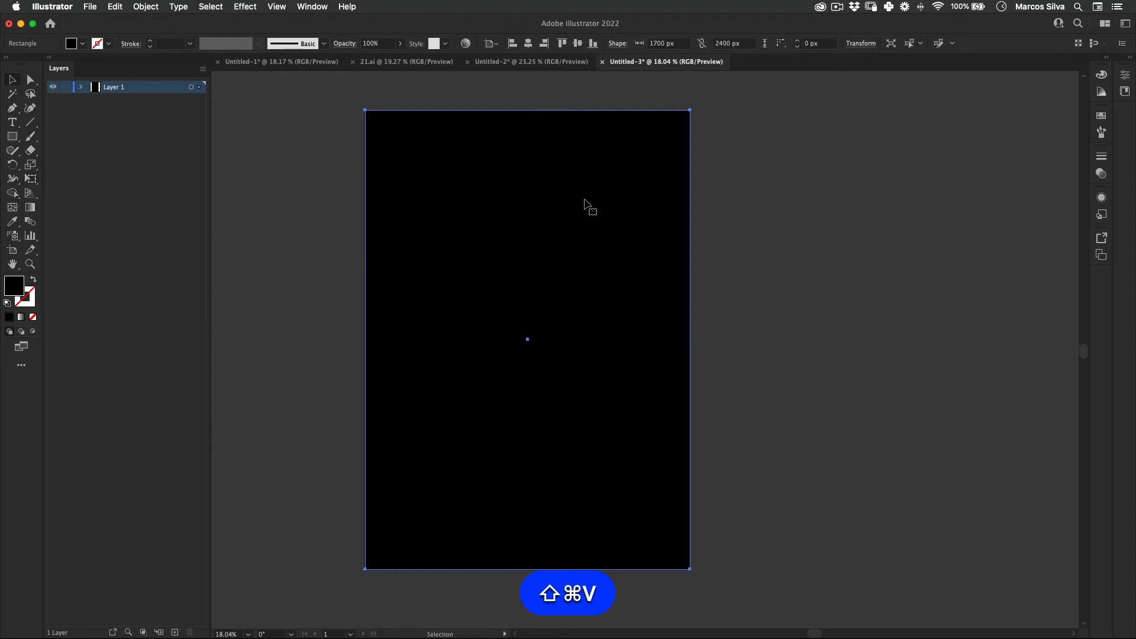
# Step: Send the black rectangle behind the OBSIDIAN rows
pyautogui.rightClick(586, 203)
pyautogui.moveTo(674, 415)
pyautogui.click(798, 444)
pyautogui.click(733, 448)
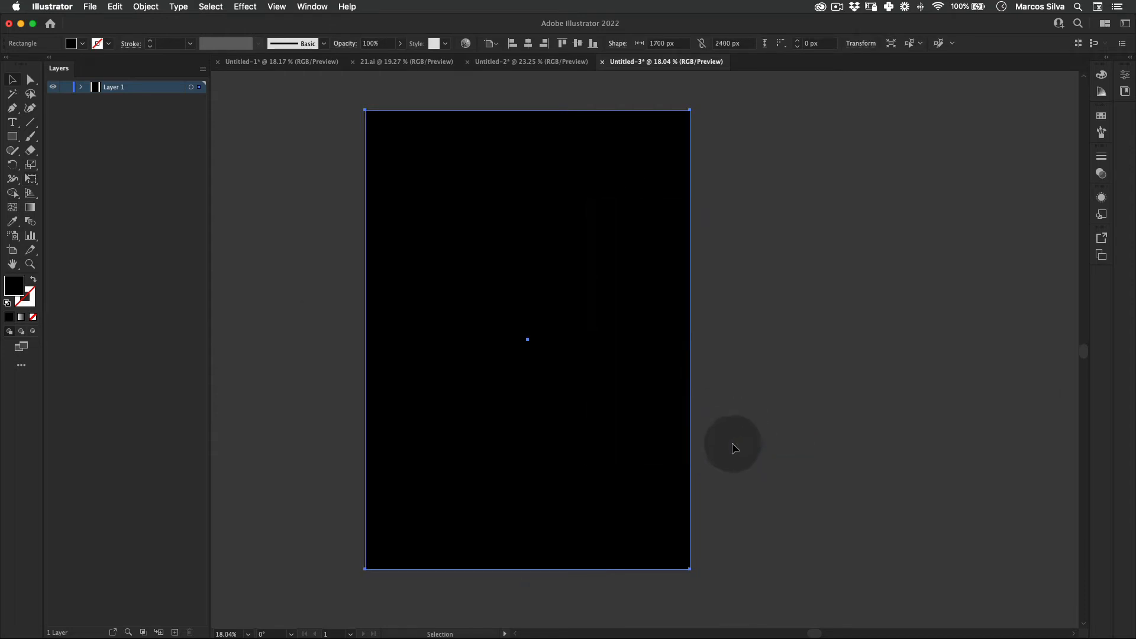
# Step: Select the outlined OBSIDIAN rows and change their fill to a light grey that stands out on black
pyautogui.press('v')
pyautogui.click(398, 126)
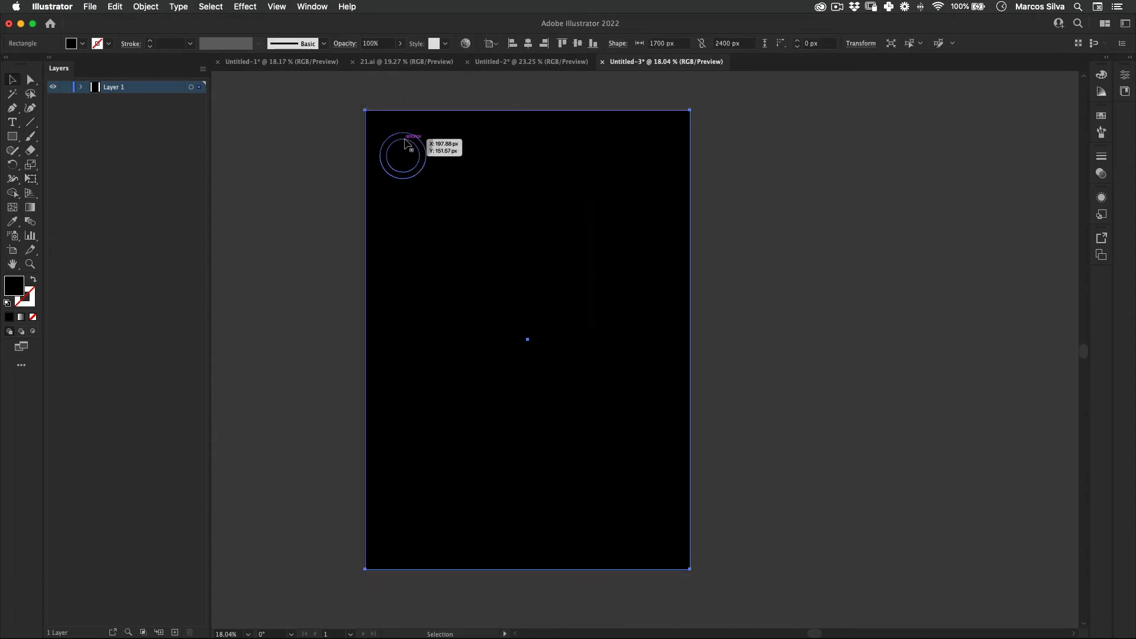
pyautogui.click(405, 143)
pyautogui.doubleClick(16, 287)
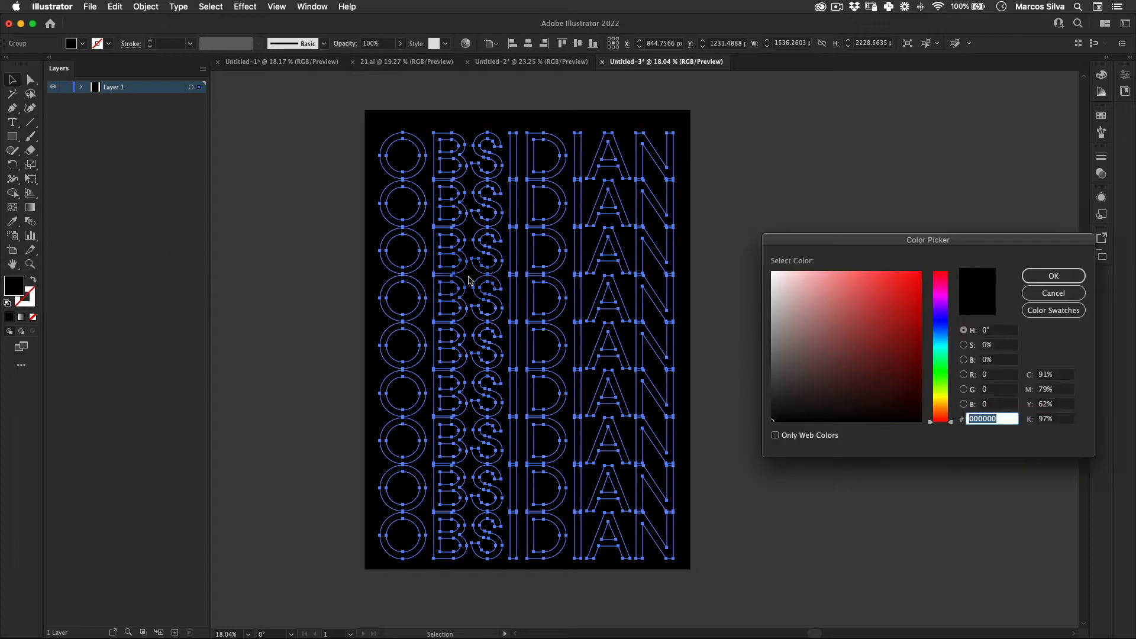
pyautogui.click(1054, 275)
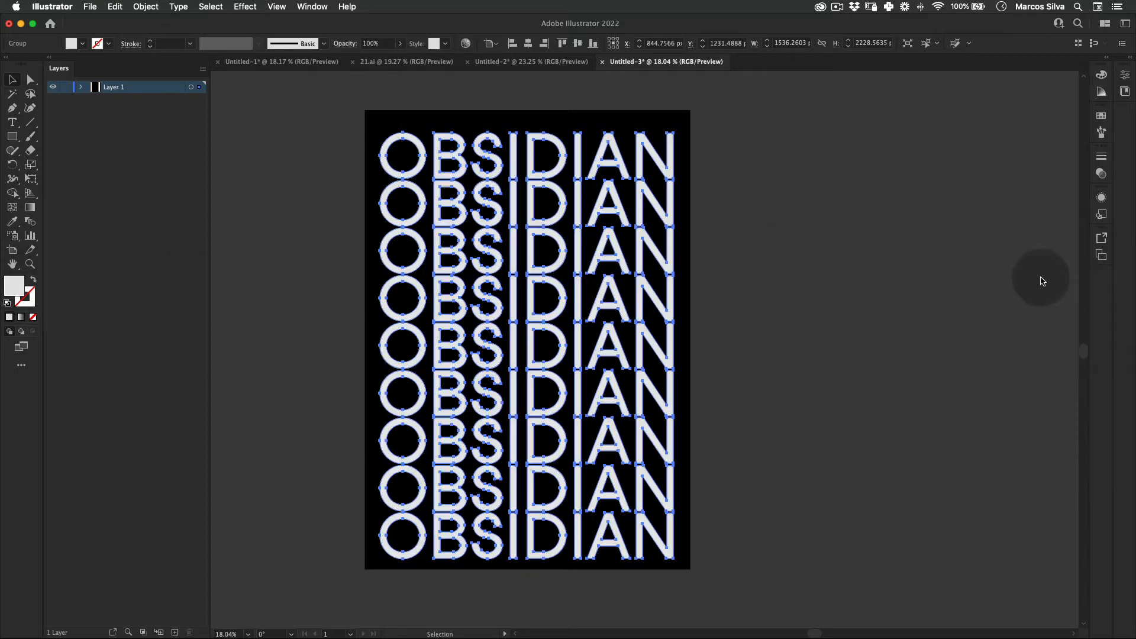
pyautogui.press('v')
pyautogui.click(786, 283)
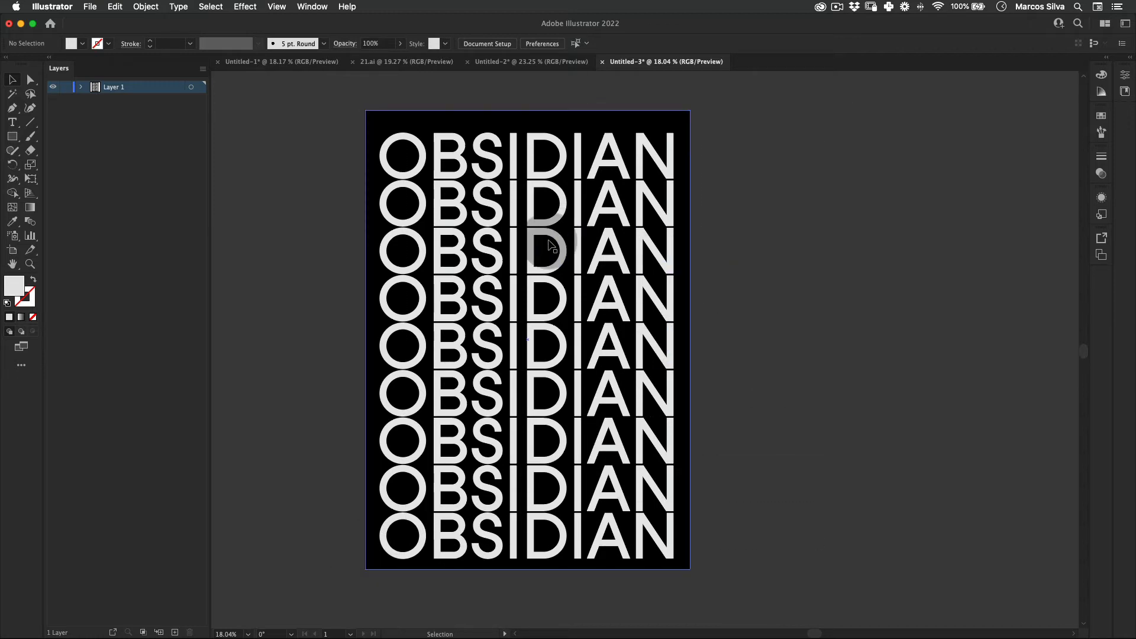
# Step: Center the OBSIDIAN rows horizontally and vertically on the artboard
pyautogui.click(547, 237)
pyautogui.click(528, 43)
pyautogui.click(577, 43)
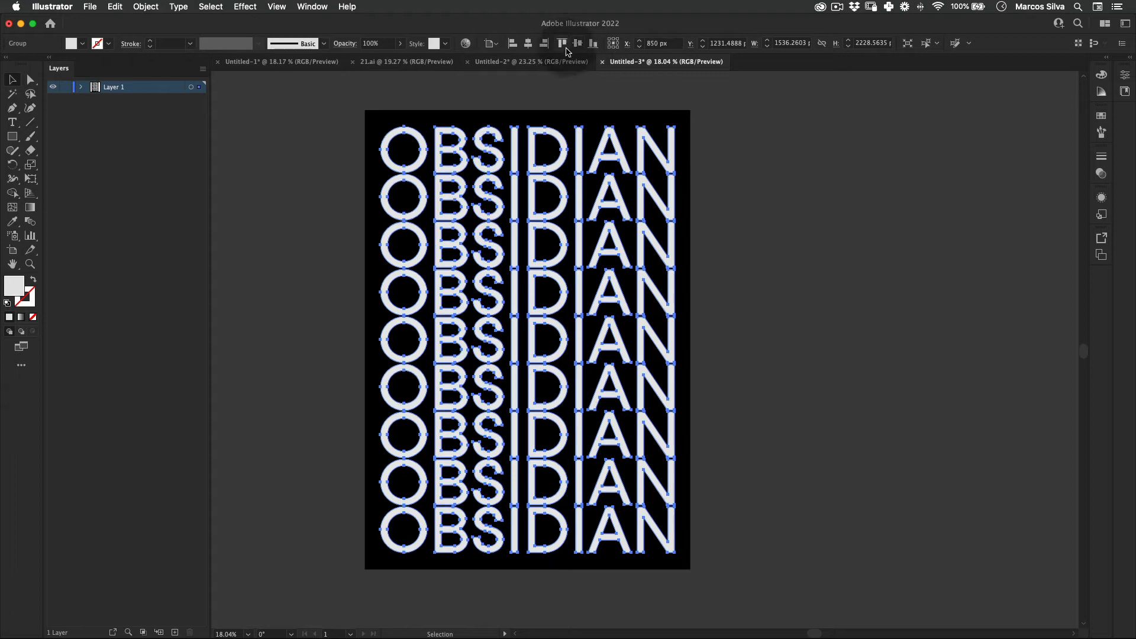
pyautogui.click(797, 240)
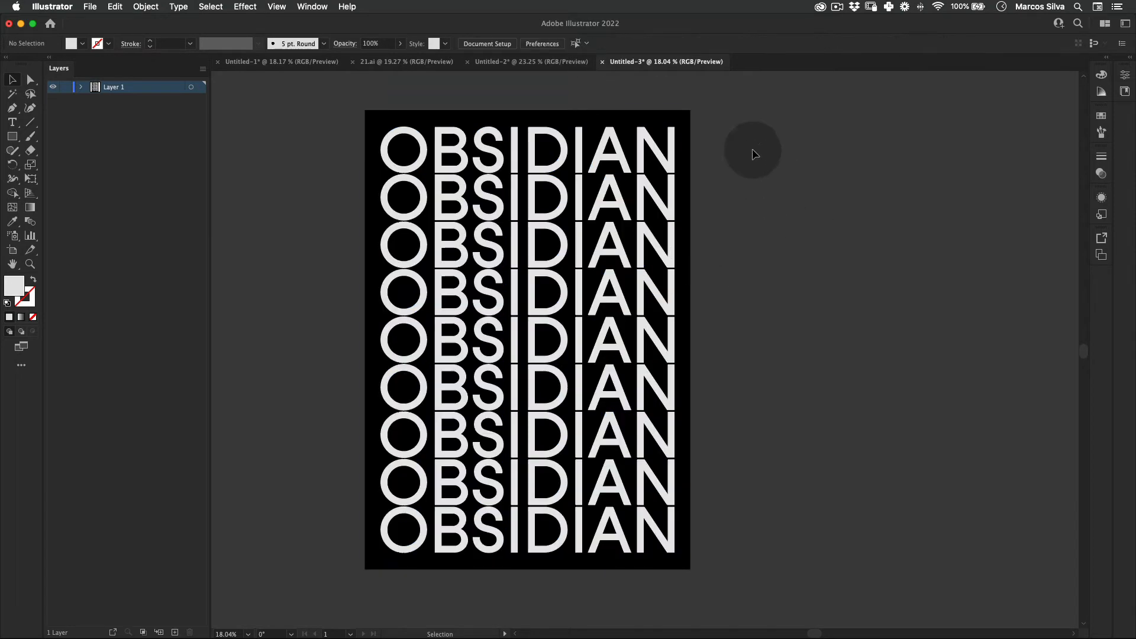
# Step: Group the OBSIDIAN rows together with the black background
pyautogui.press('super+a')
pyautogui.scroll(-1, 338, 571)
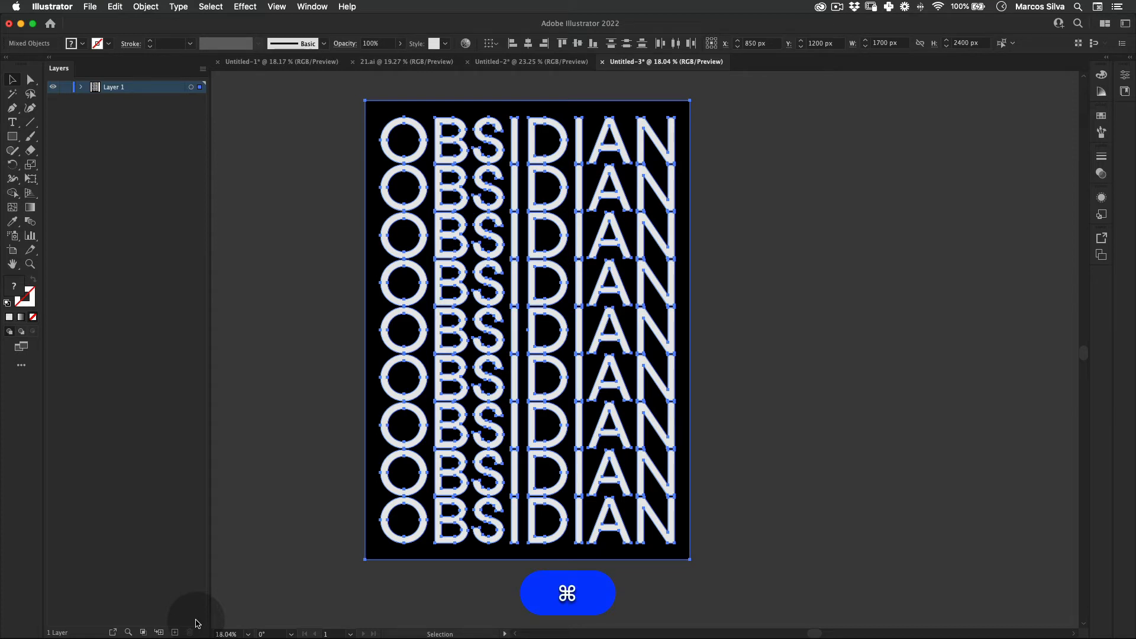
pyautogui.click(146, 7)
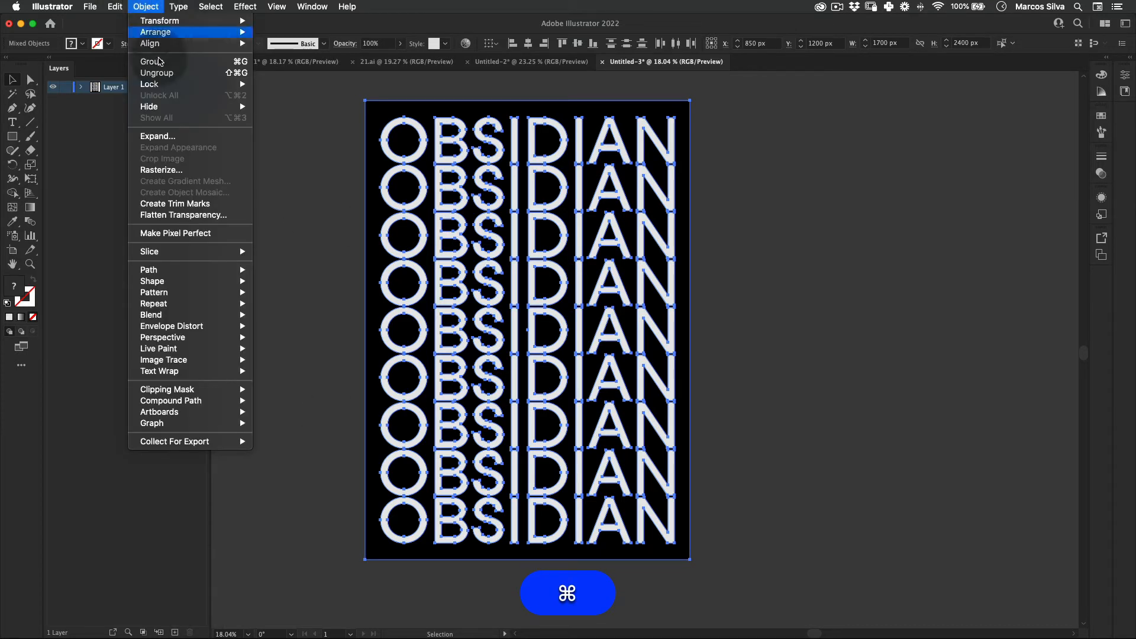
pyautogui.click(195, 62)
# Step: Copy the poster group and paste the duplicate in place over the original
pyautogui.click(115, 7)
pyautogui.press('Down')
pyautogui.press('Down')
pyautogui.press('Down')
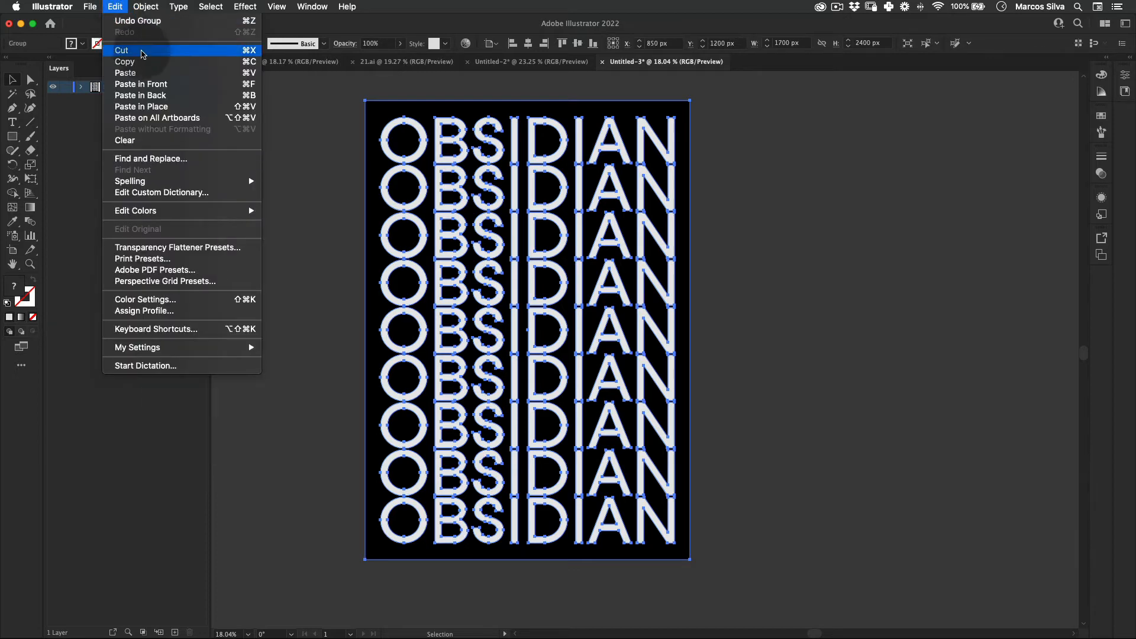
pyautogui.click(111, 8)
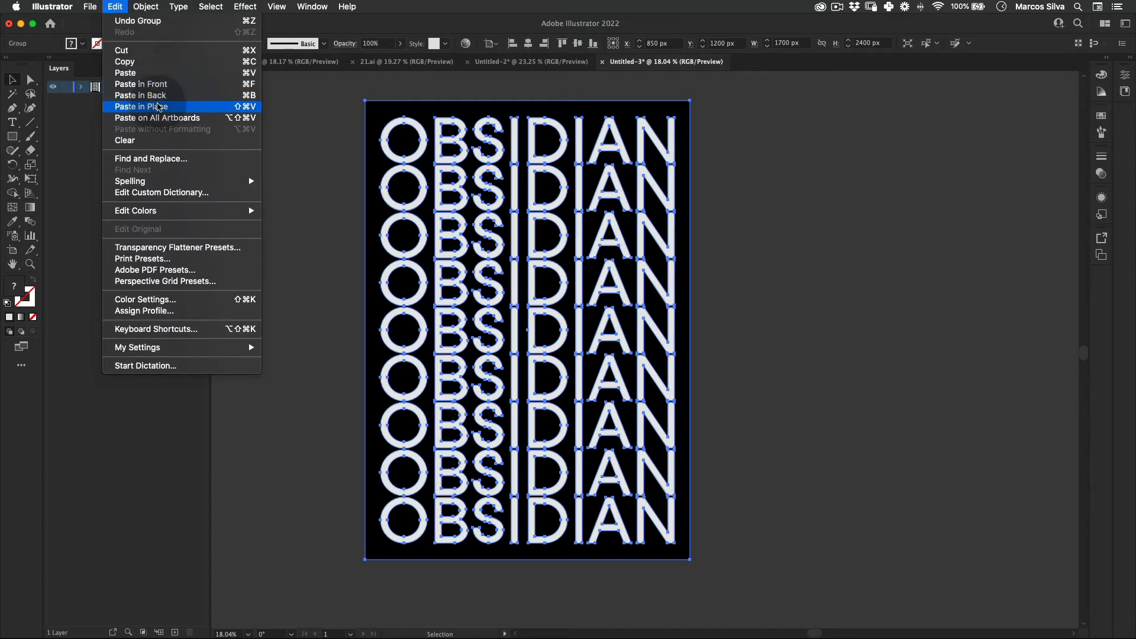
pyautogui.click(155, 109)
pyautogui.press('v')
pyautogui.click(314, 191)
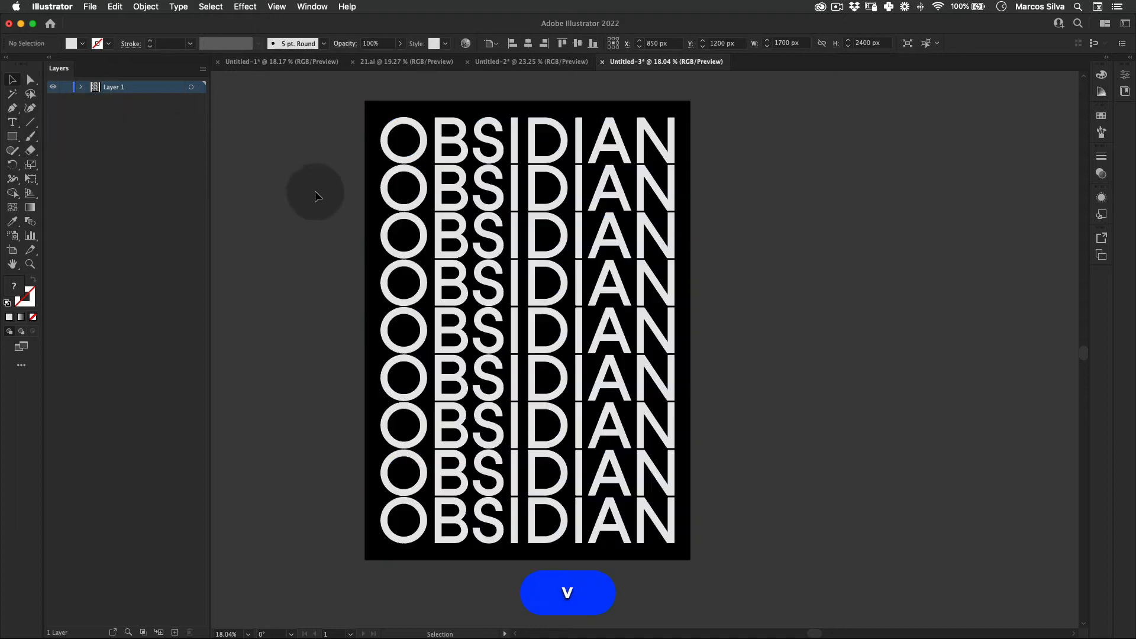
# Step: Cut the pasted duplicate to check for the original underneath, and undo the cut
pyautogui.click(550, 177)
pyautogui.press('super+x')
pyautogui.press('super+z')
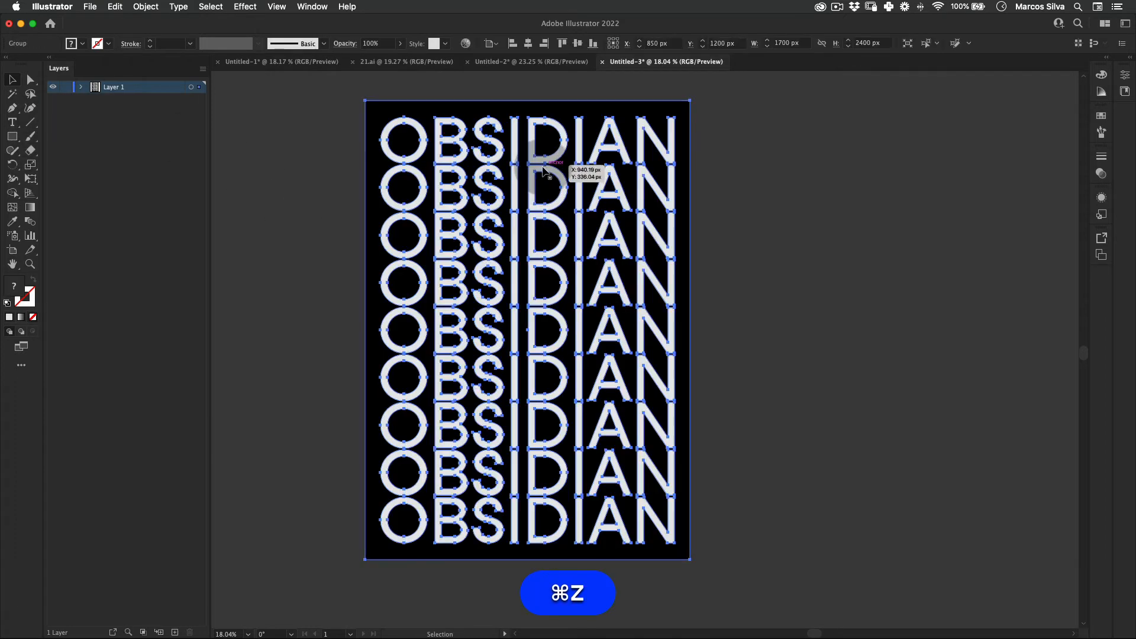
# Step: Cut the duplicate poster group from Layer 1 and lock that layer
pyautogui.click(89, 7)
pyautogui.moveTo(115, 7)
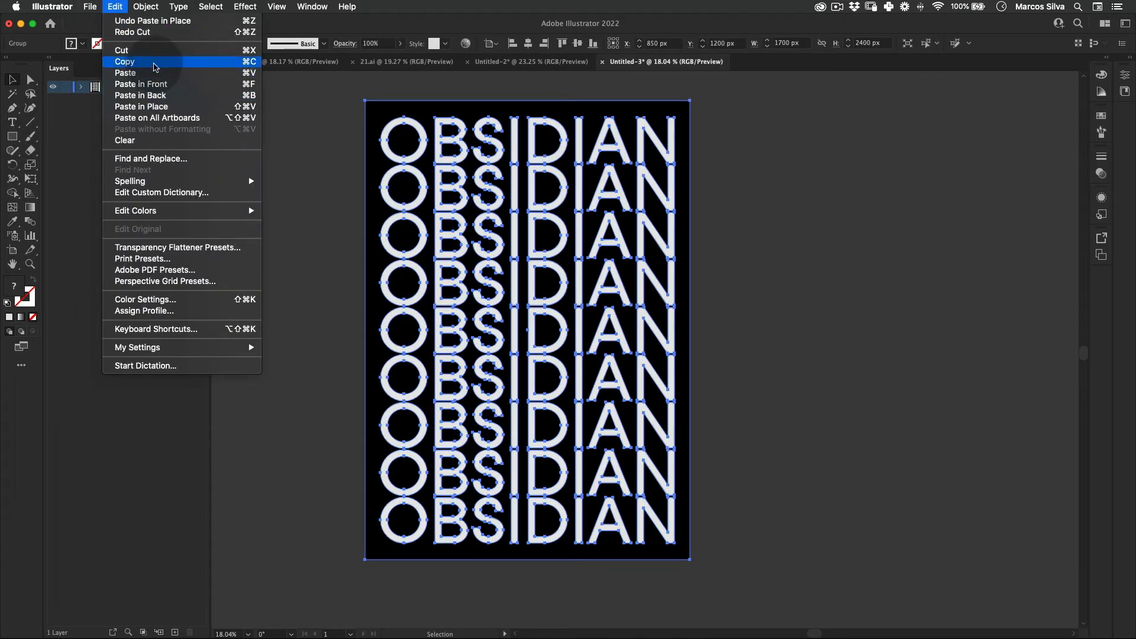
pyautogui.click(176, 49)
pyautogui.click(66, 86)
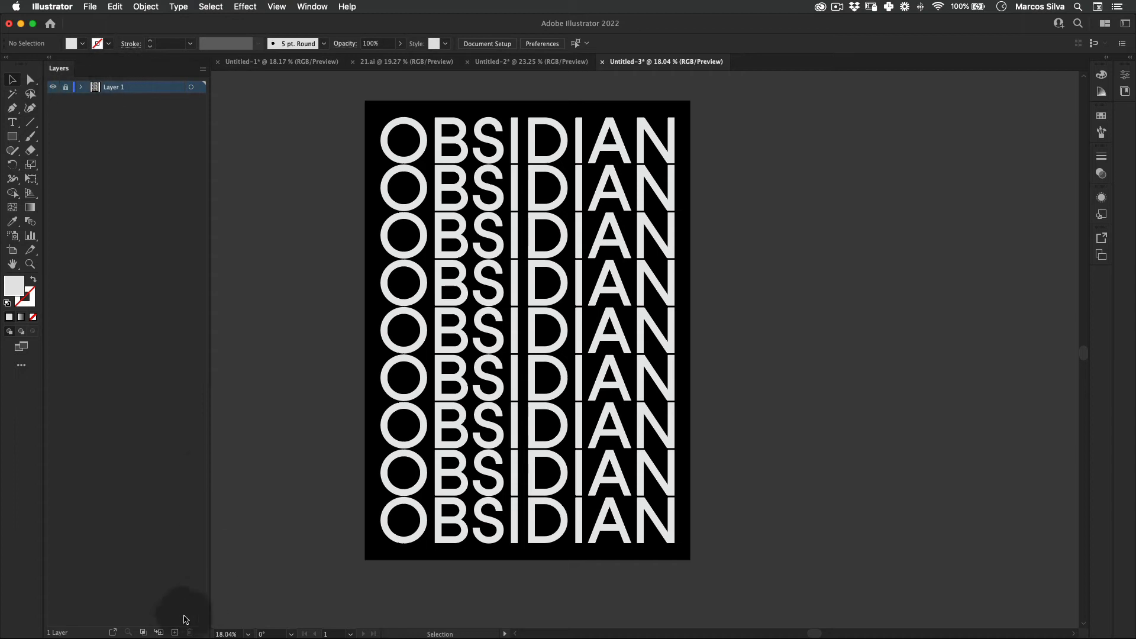
# Step: Add a new layer above Layer 1 and paste the poster group in place on it
pyautogui.click(175, 631)
pyautogui.click(115, 6)
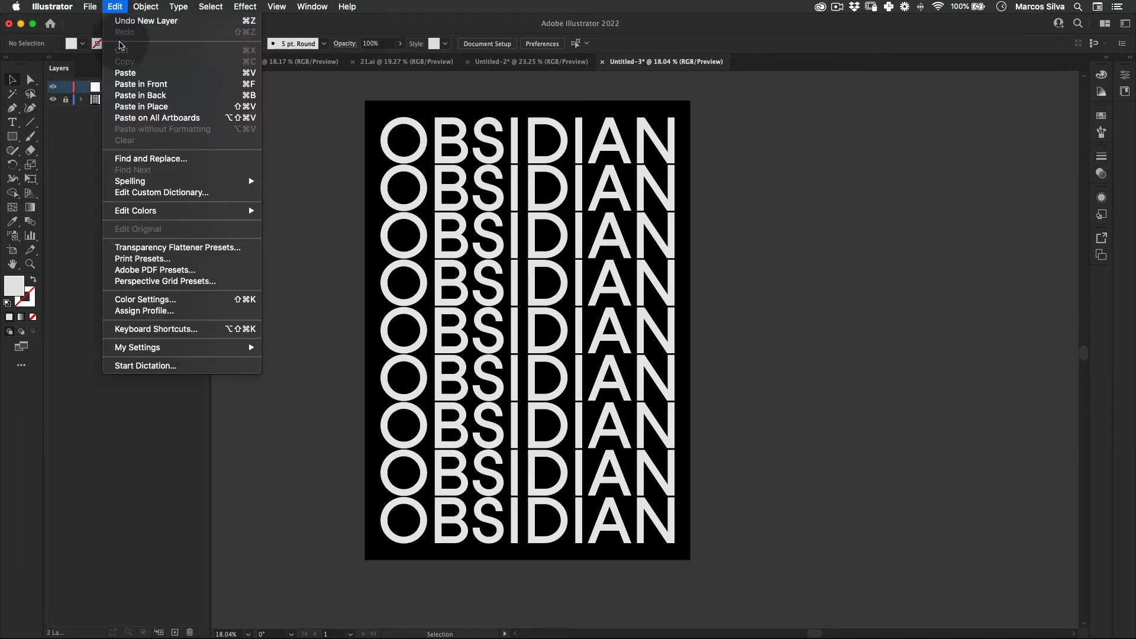
pyautogui.click(142, 106)
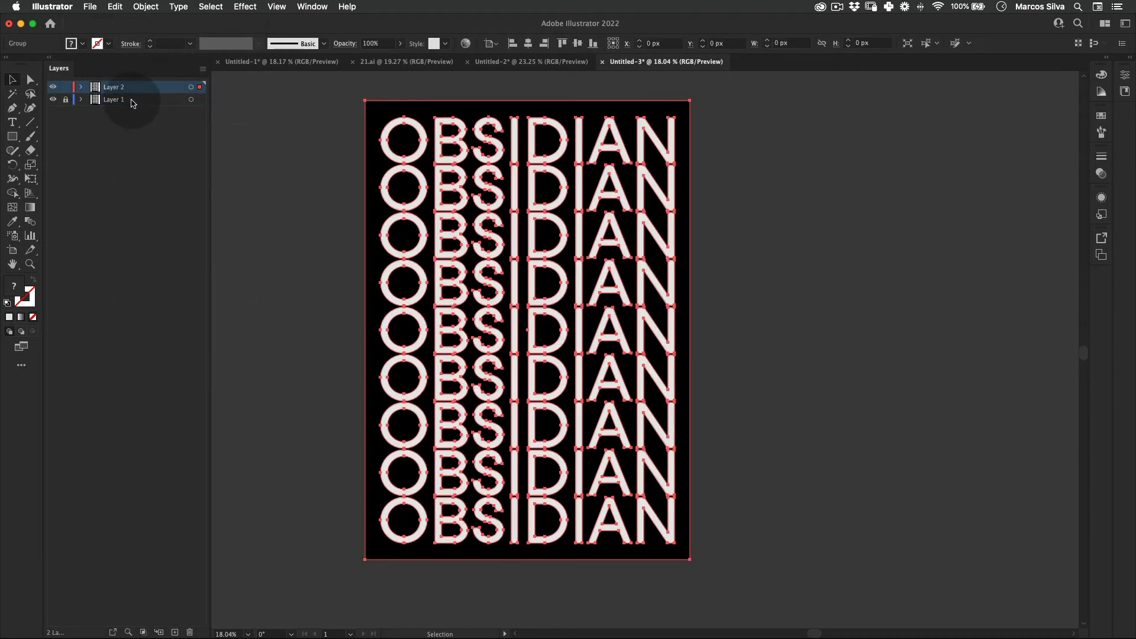
# Step: Draw a circle about 1500 px in diameter over the poster's middle and center it vertically on the artboard
pyautogui.click(12, 137)
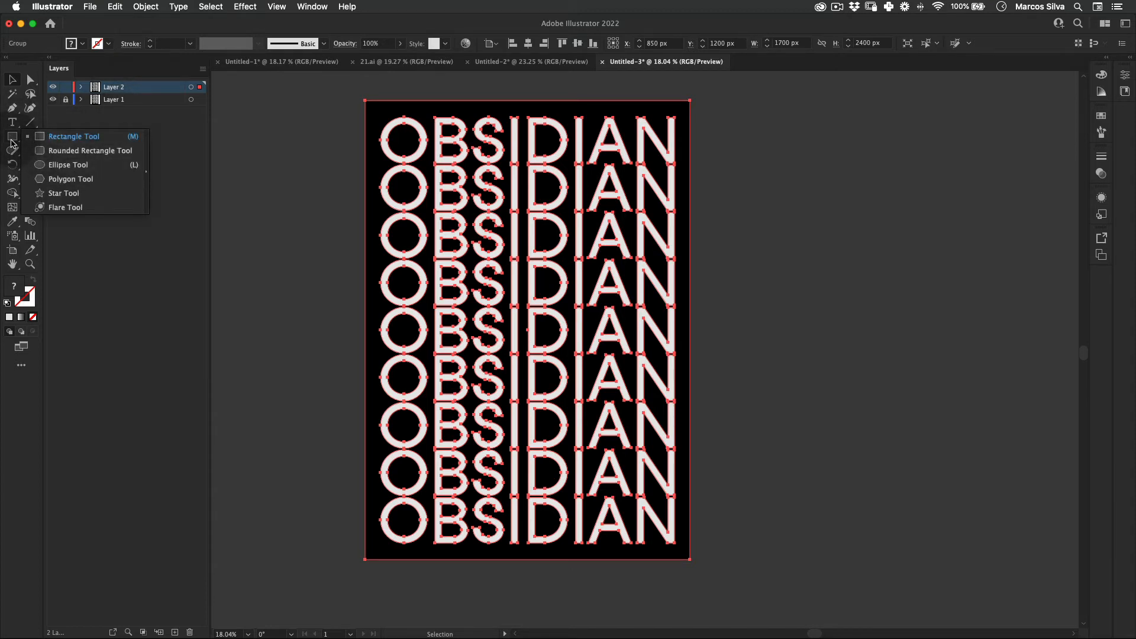
pyautogui.click(62, 168)
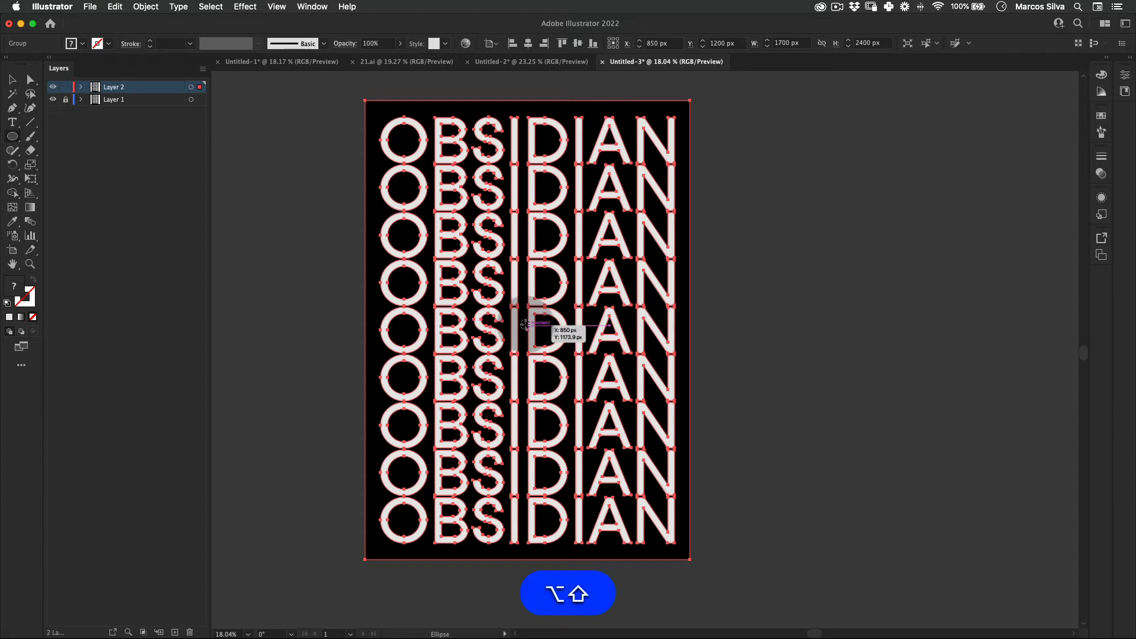
pyautogui.moveTo(525, 324); pyautogui.dragTo(655, 294)
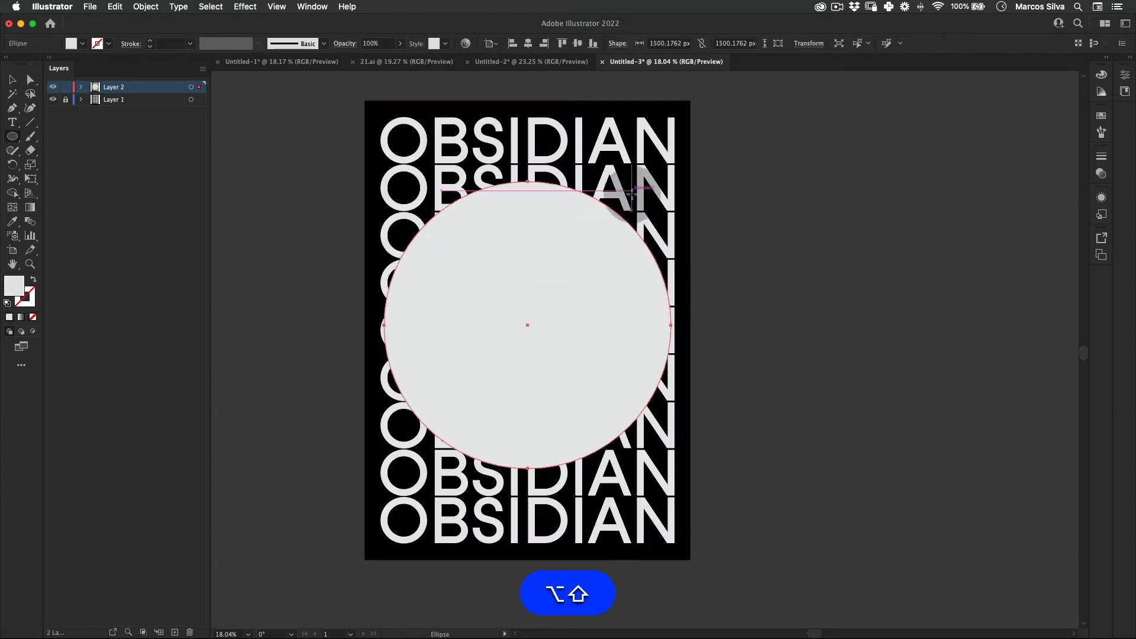
pyautogui.click(576, 44)
pyautogui.press('v')
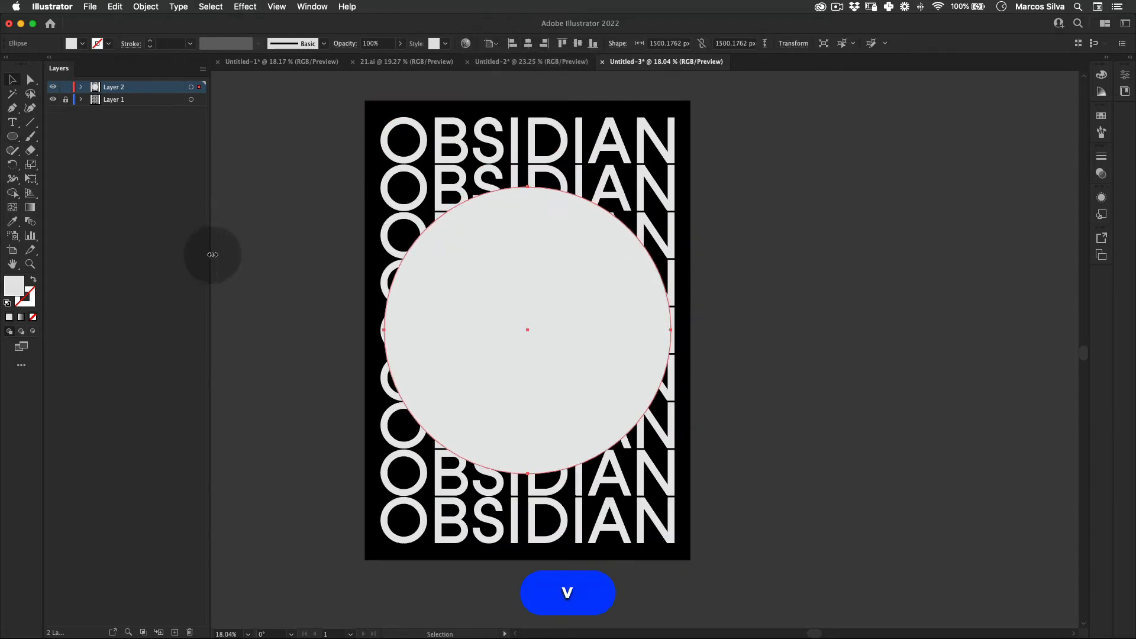
pyautogui.click(304, 257)
# Step: Make a clipping mask from the circle and the poster group on Layer 2
pyautogui.click(619, 180)
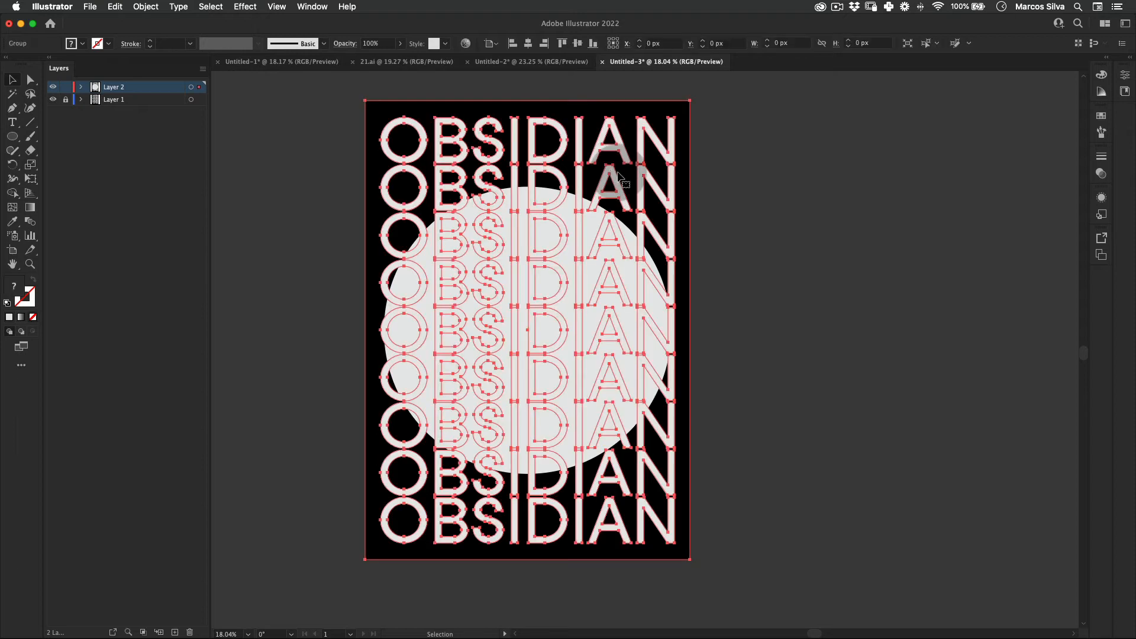
pyautogui.keyDown('shift'); pyautogui.click(571, 217); pyautogui.keyUp('shift')
pyautogui.rightClick(559, 220)
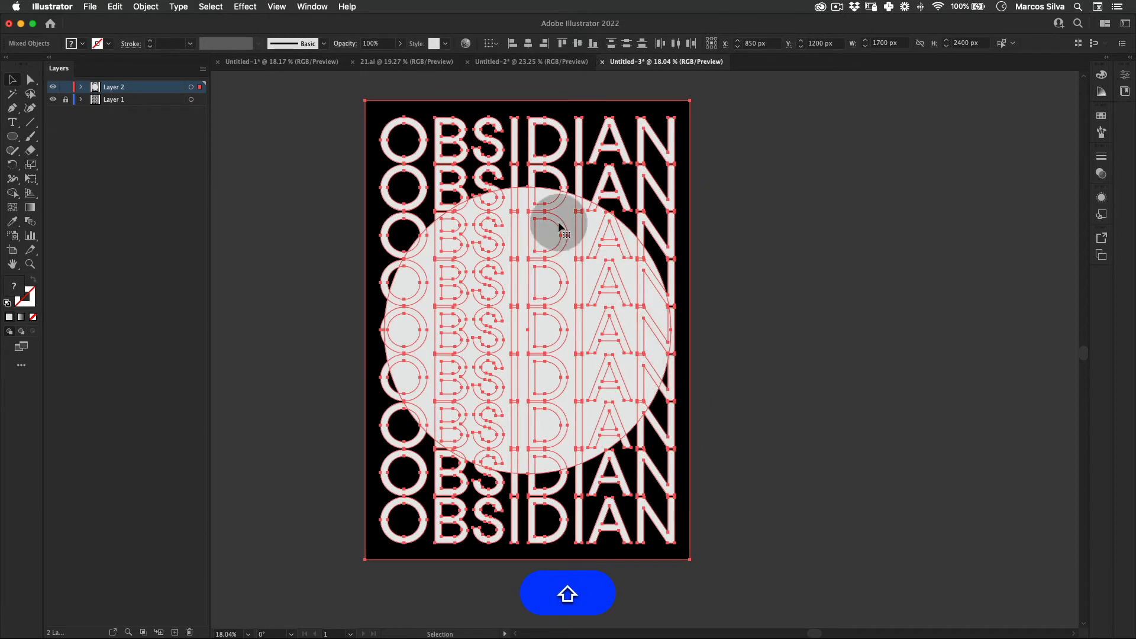
pyautogui.click(620, 328)
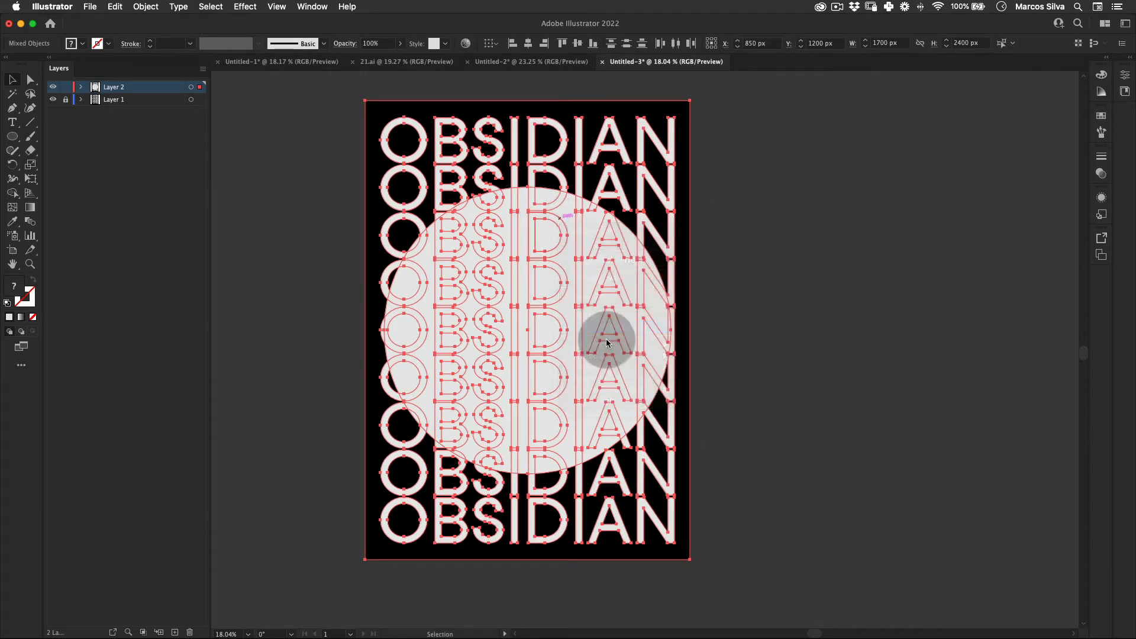
pyautogui.press('v')
pyautogui.click(600, 271)
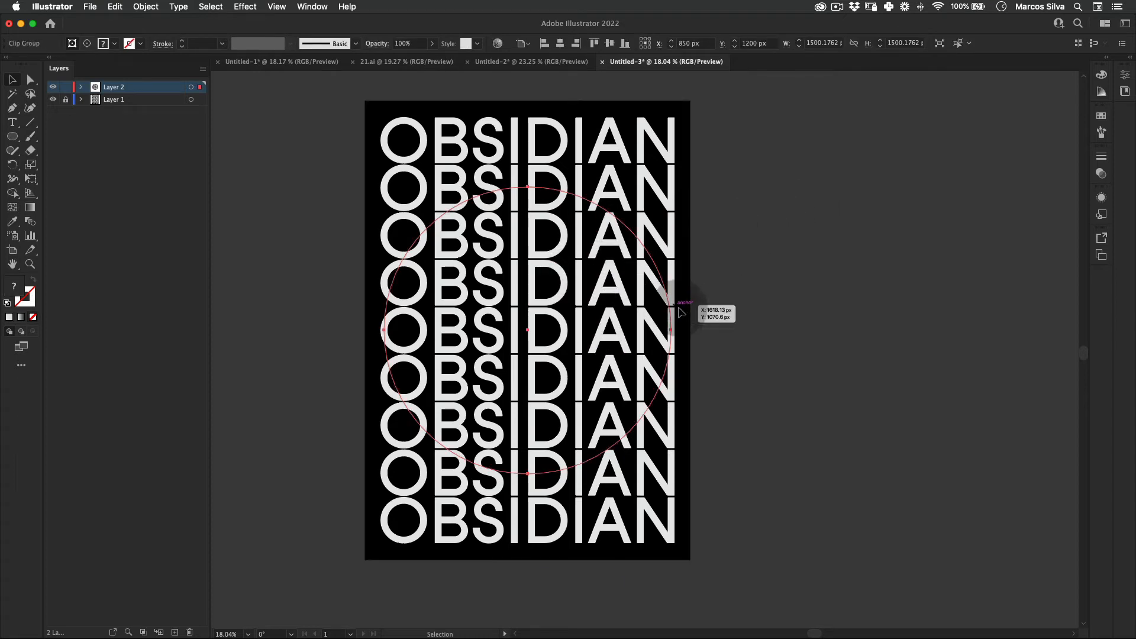
pyautogui.click(786, 175)
# Step: Rotate the circular clip group clockwise about its center so its text runs diagonally
pyautogui.click(537, 271)
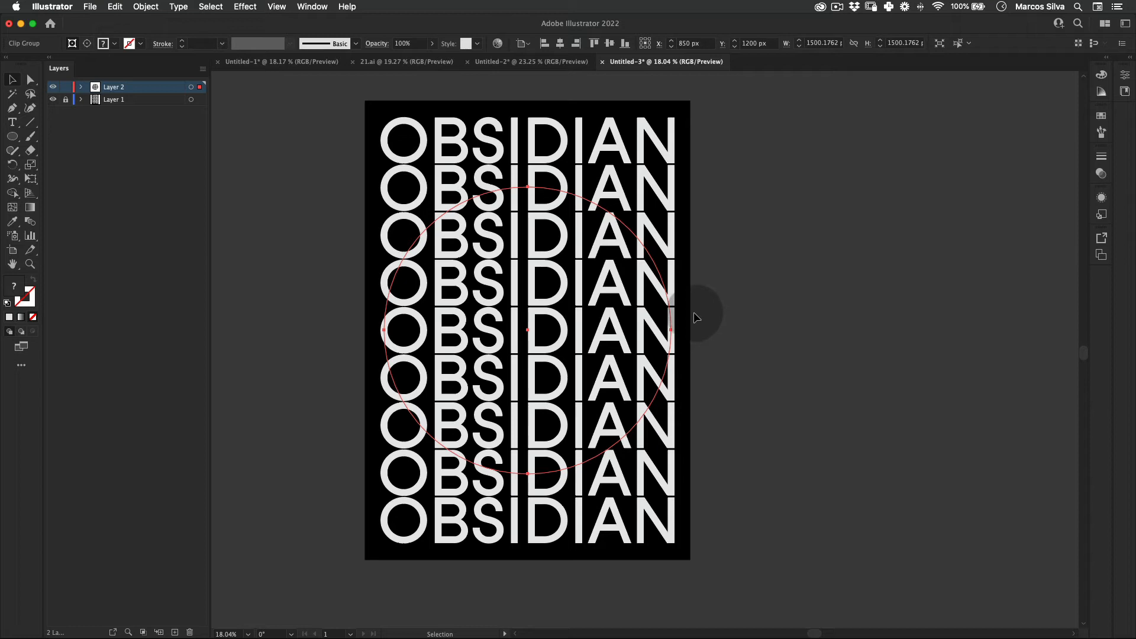
pyautogui.press('r')
pyautogui.moveTo(713, 330); pyautogui.dragTo(688, 439)
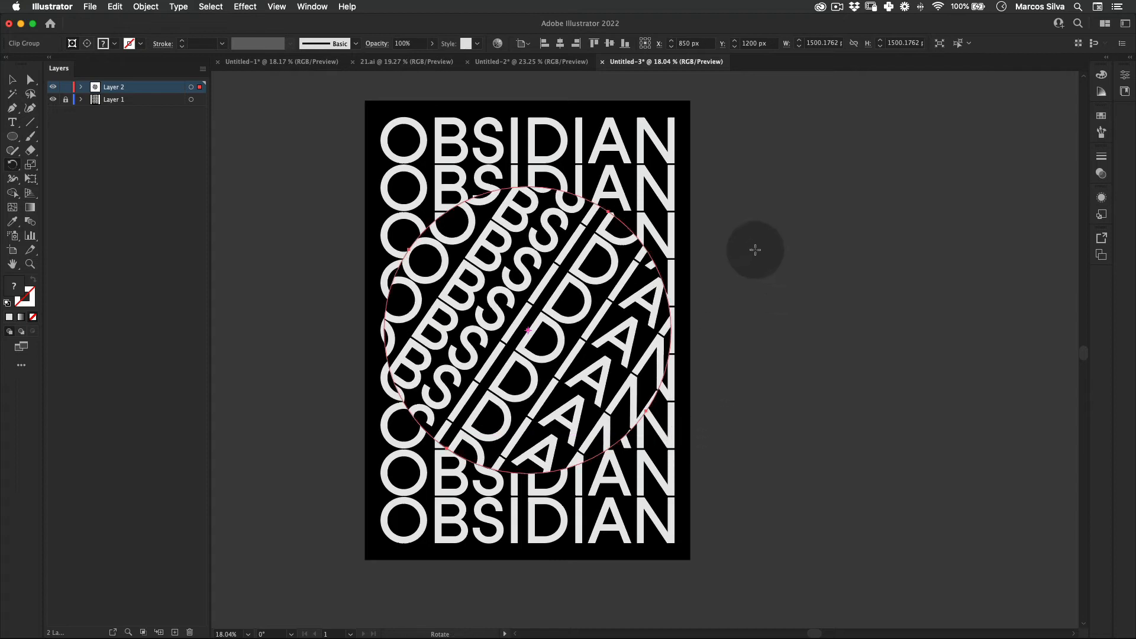
pyautogui.press('v')
pyautogui.click(760, 228)
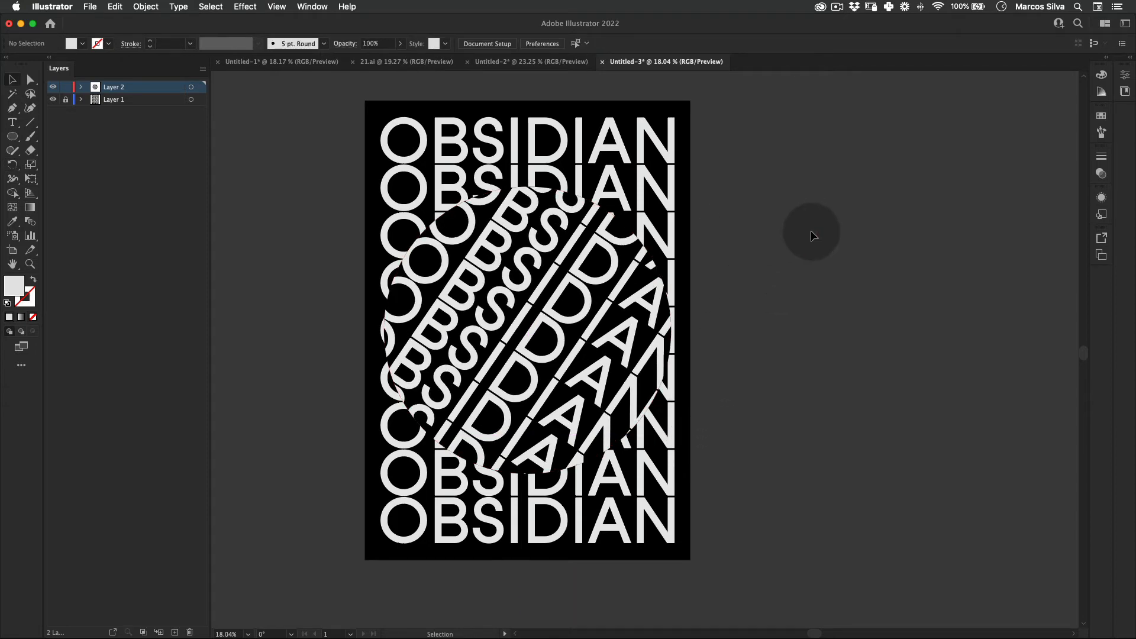
# Step: Duplicate the rotated circular clip group in place
pyautogui.click(550, 278)
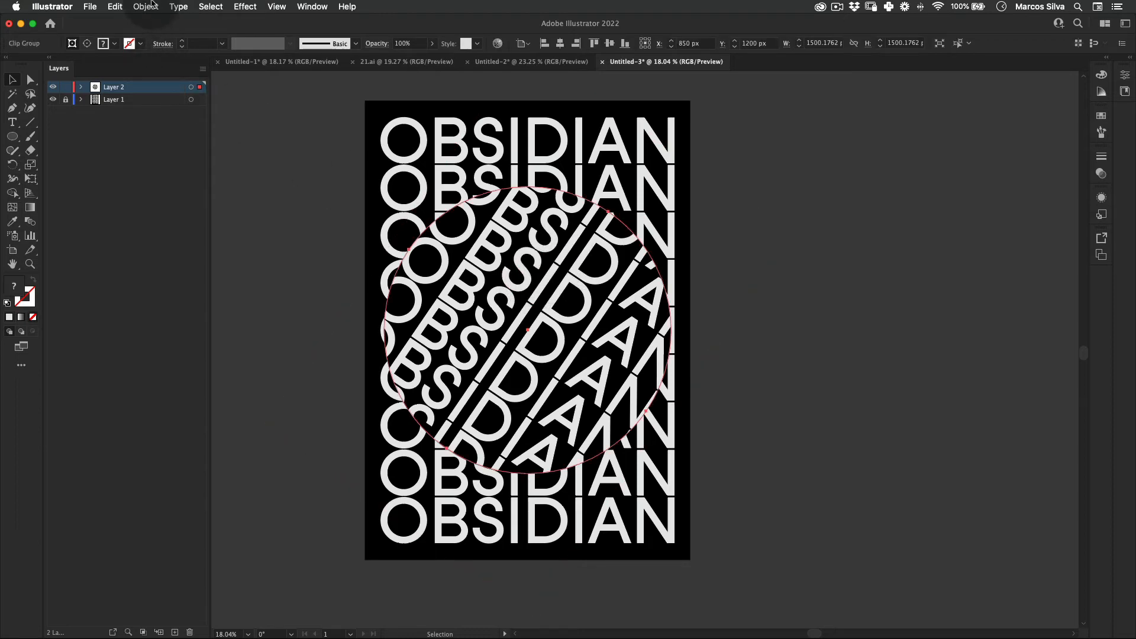
pyautogui.click(115, 7)
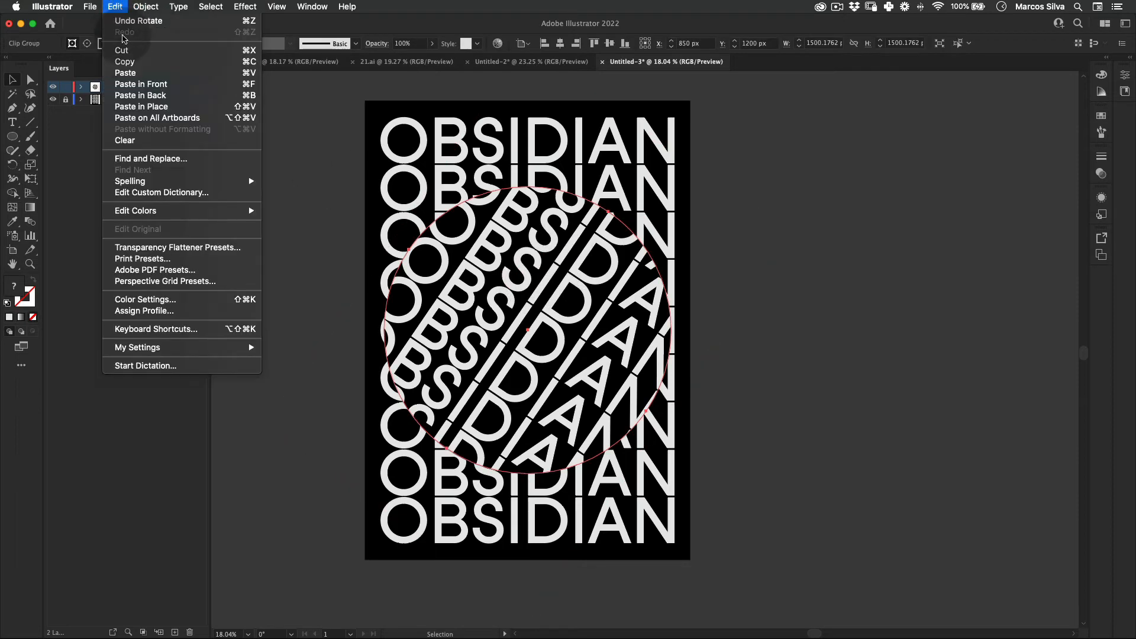
pyautogui.click(165, 107)
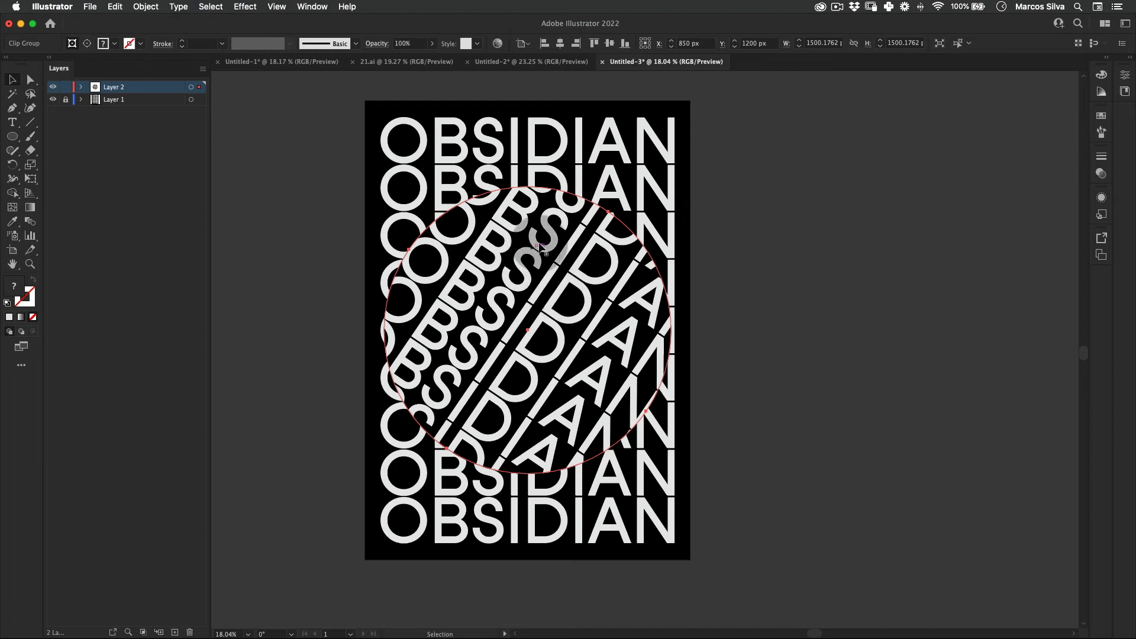
# Step: Scale the duplicated circular clip group uniformly to 80%
pyautogui.rightClick(543, 249)
pyautogui.moveTo(651, 376)
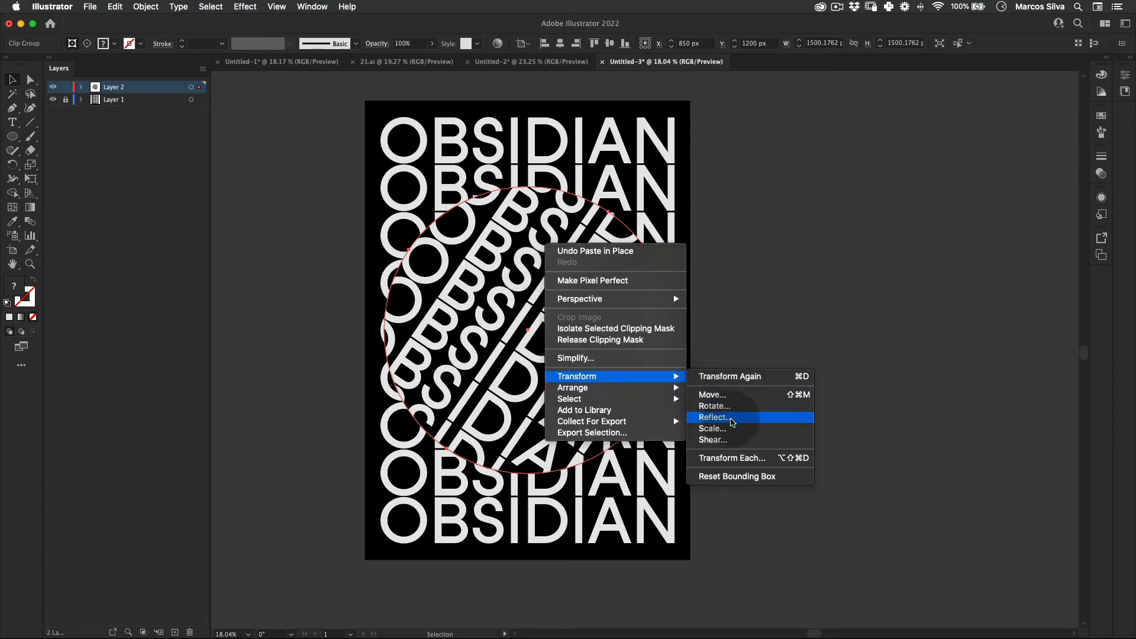
pyautogui.click(737, 432)
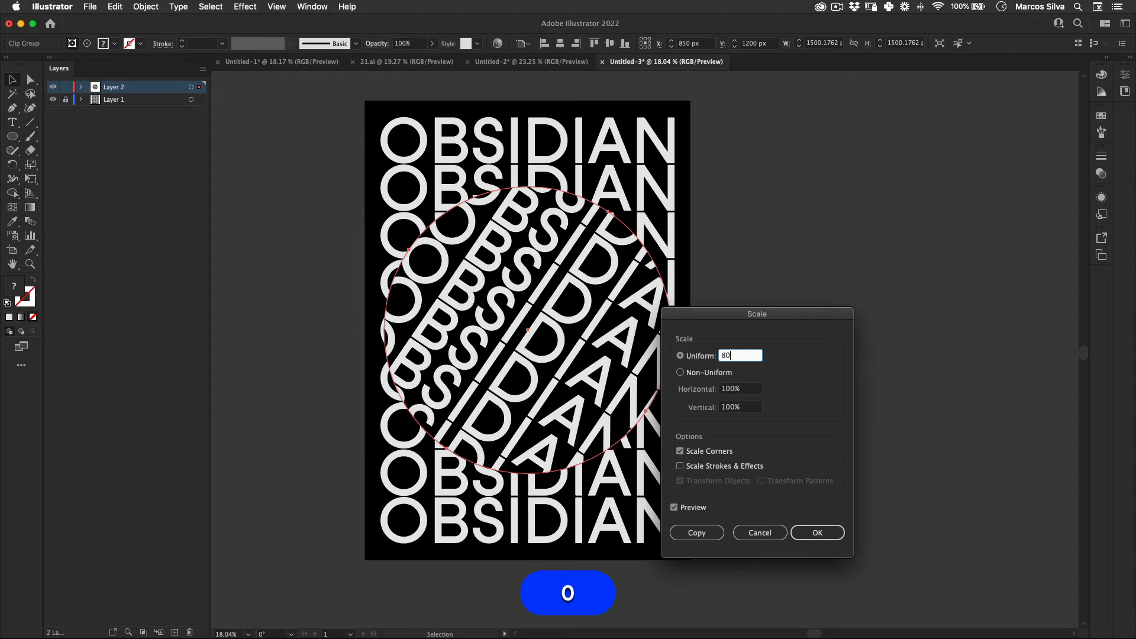
pyautogui.press('Return')
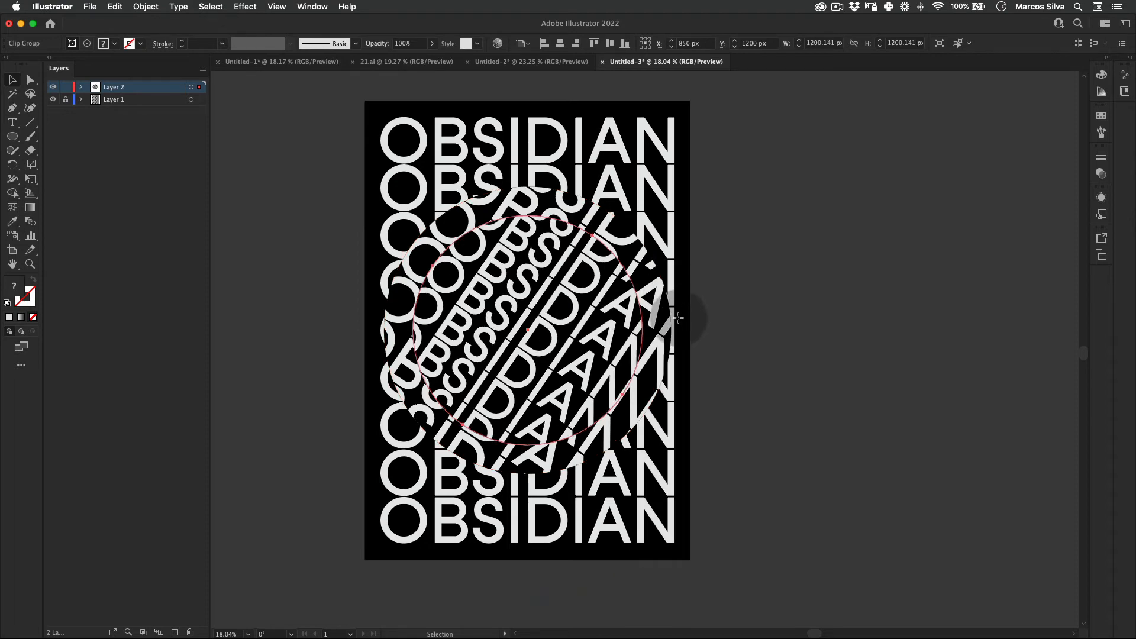
# Step: Rotate the scaled circular clip group further clockwise about its center so its text angle differs from the outer ring
pyautogui.press('r')
pyautogui.moveTo(703, 348); pyautogui.dragTo(672, 430)
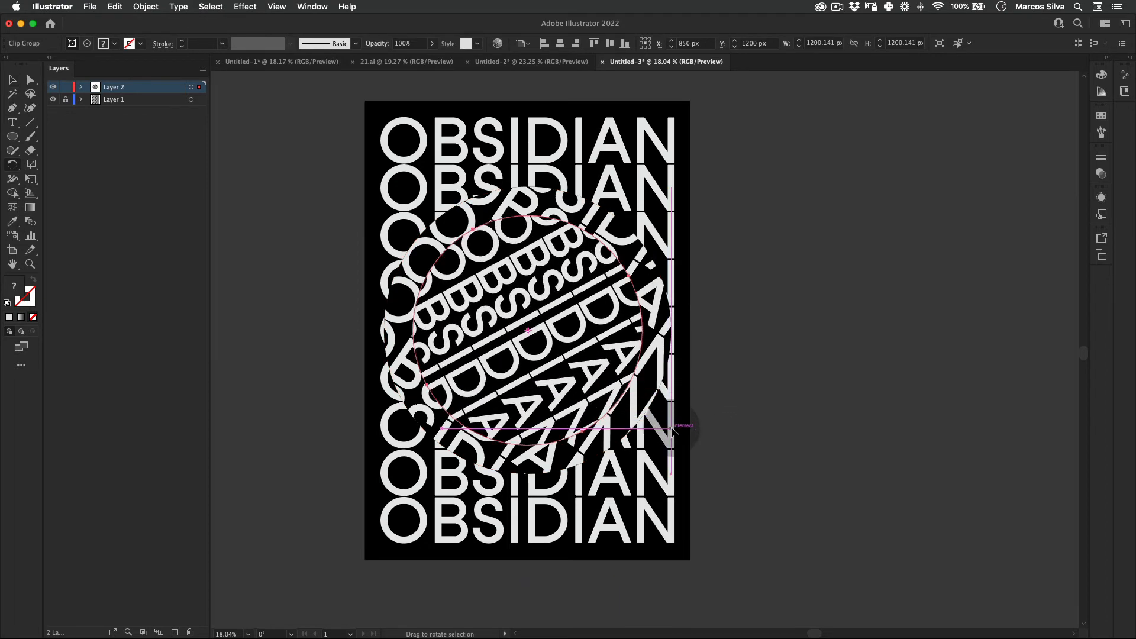
pyautogui.press('v')
# Step: Copy the inner circular clip group and paste the copy in place
pyautogui.click(115, 6)
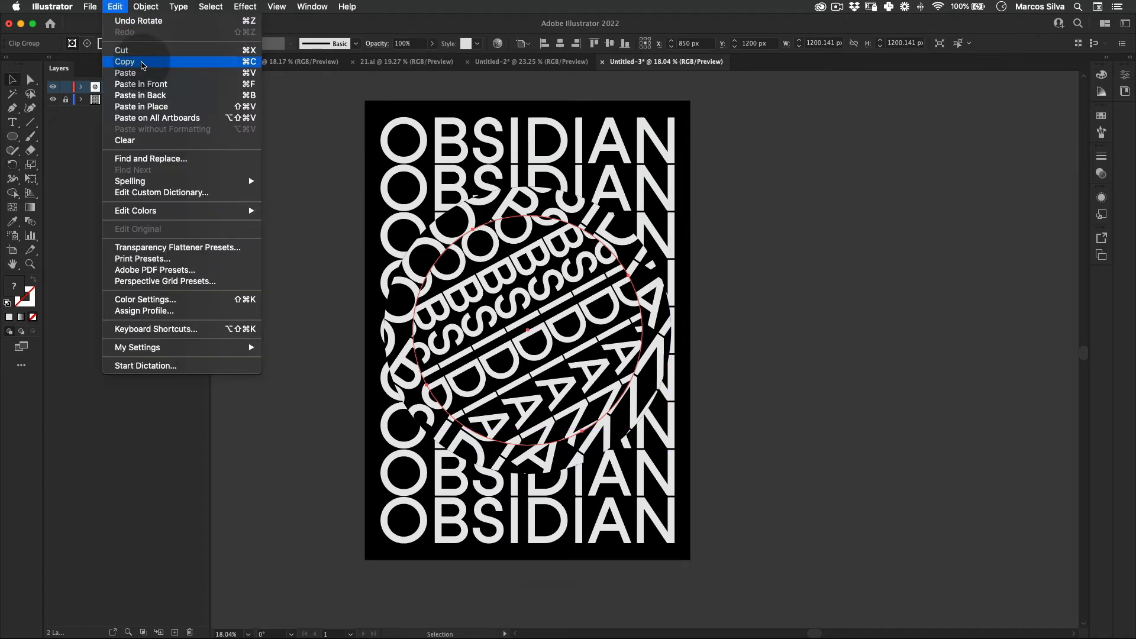
pyautogui.click(143, 62)
pyautogui.click(115, 7)
pyautogui.click(141, 107)
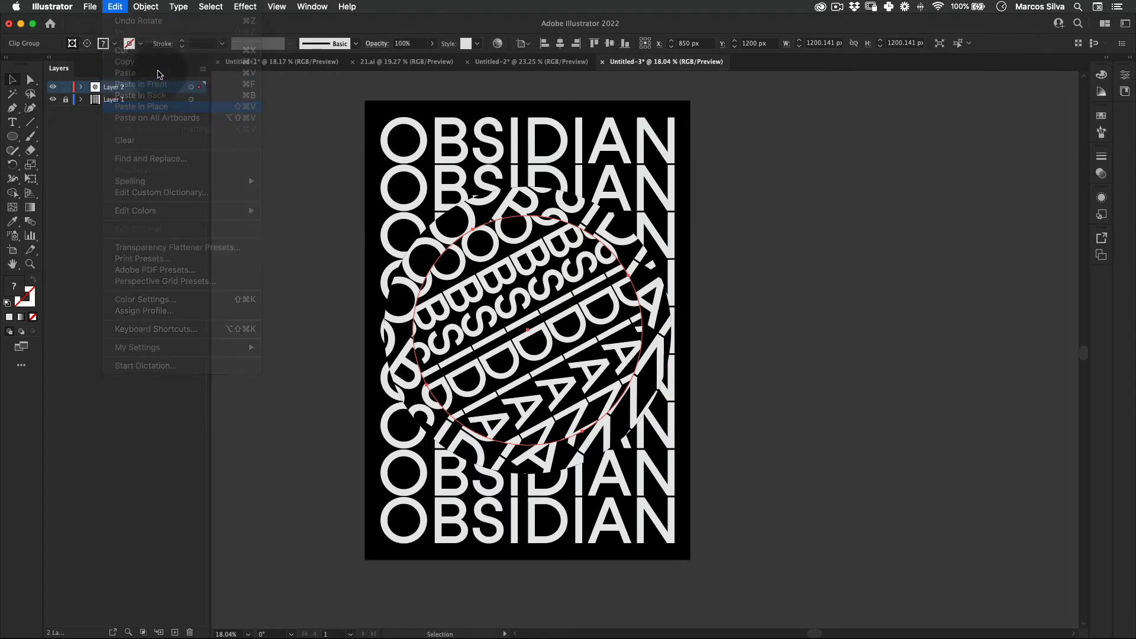
# Step: Scale the pasted circular clip group uniformly to 60%
pyautogui.rightClick(562, 284)
pyautogui.moveTo(686, 415)
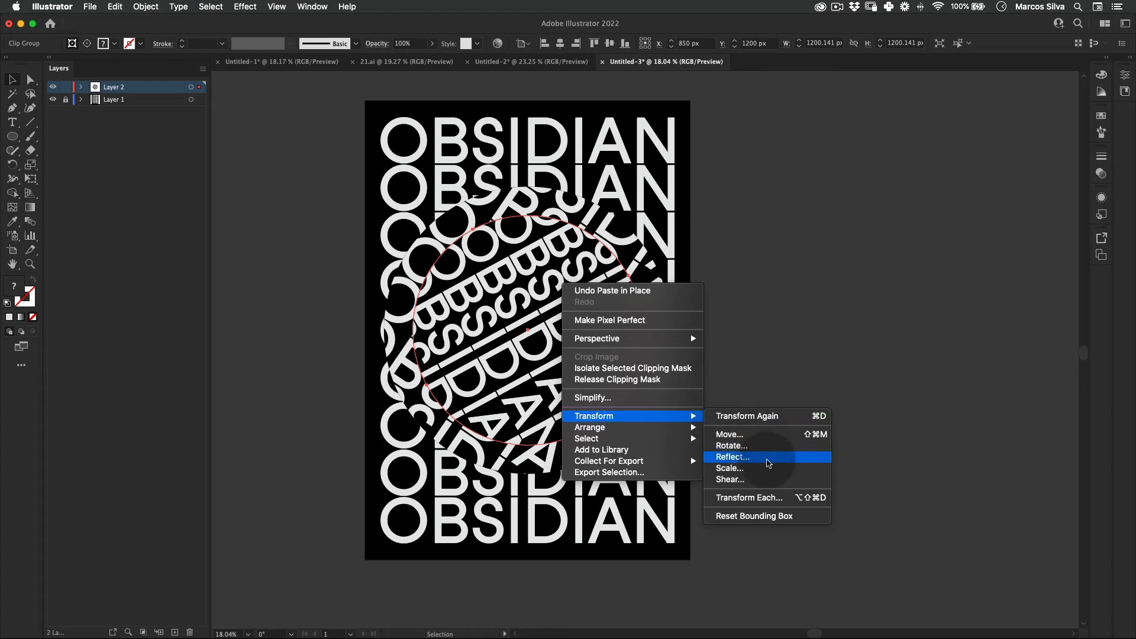
pyautogui.click(767, 467)
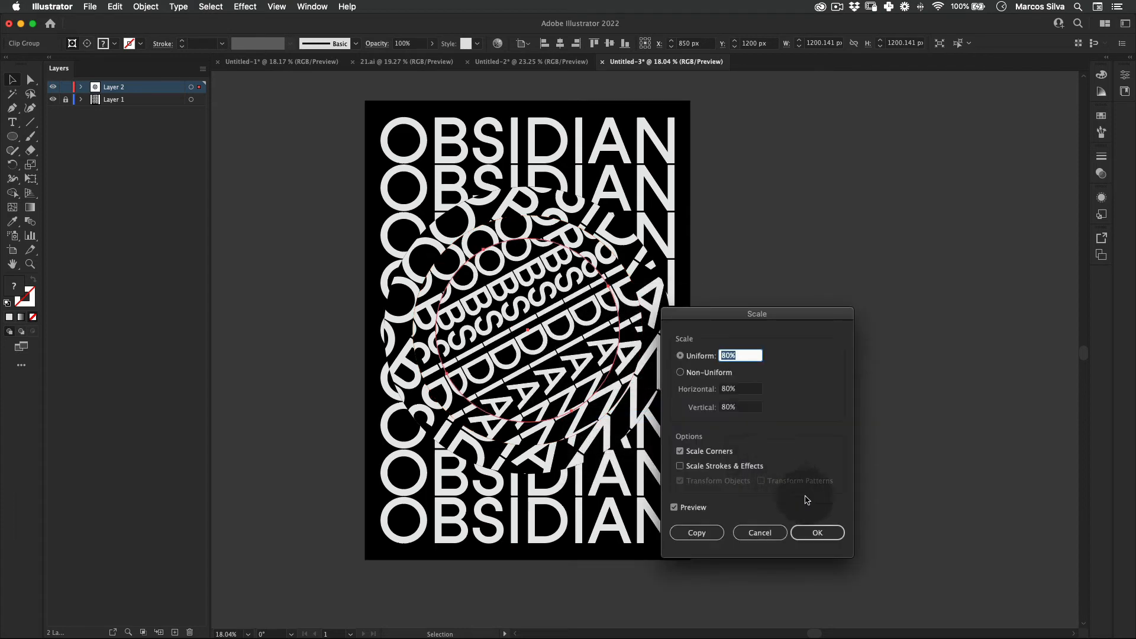
pyautogui.write('60')
pyautogui.press('Tab')
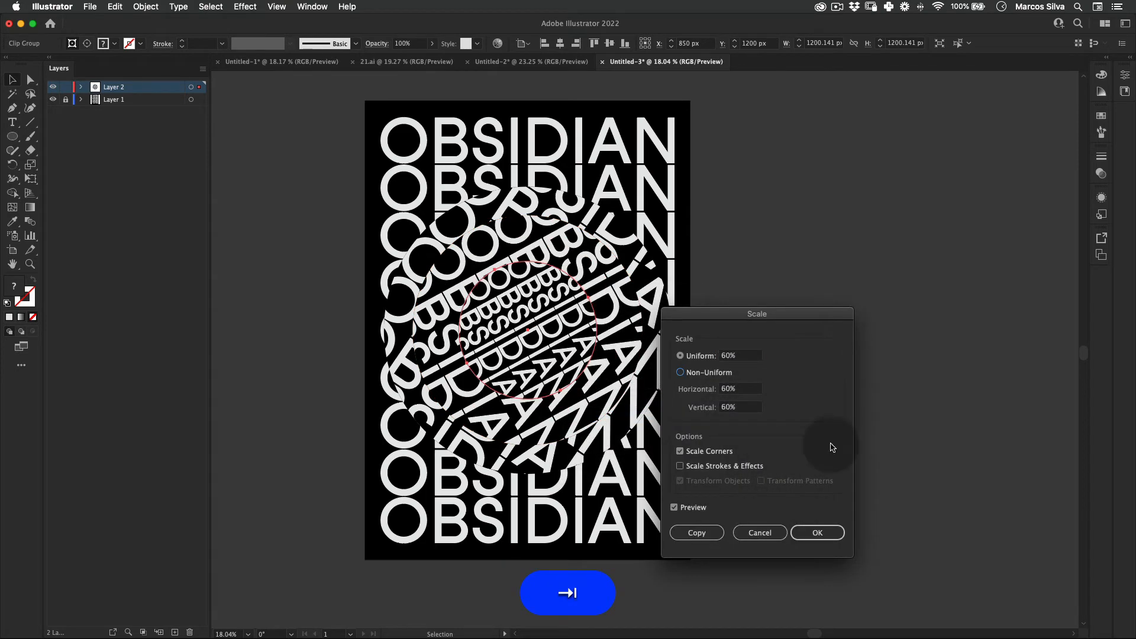
pyautogui.click(818, 533)
# Step: Rotate the smallest circular clip group clockwise so its text rows tilt slightly downward, and deselect it
pyautogui.press('v')
pyautogui.press('e')
pyautogui.moveTo(626, 372); pyautogui.dragTo(604, 404)
pyautogui.press('v')
pyautogui.click(785, 214)
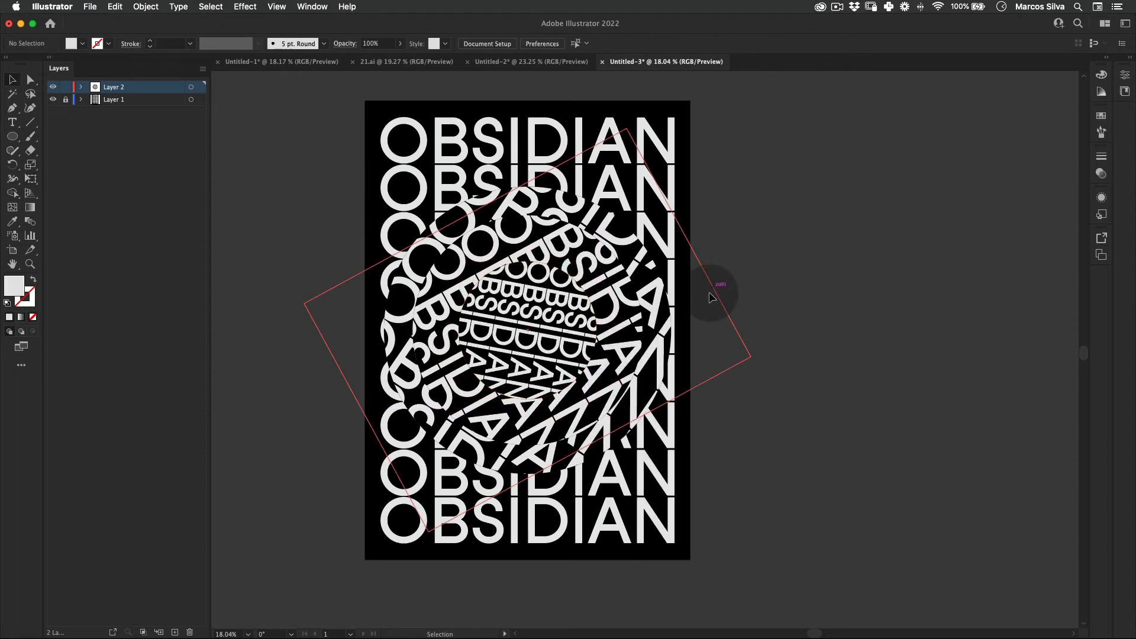
# Step: Lock Layer 2 and create a new layer above it
pyautogui.press('v')
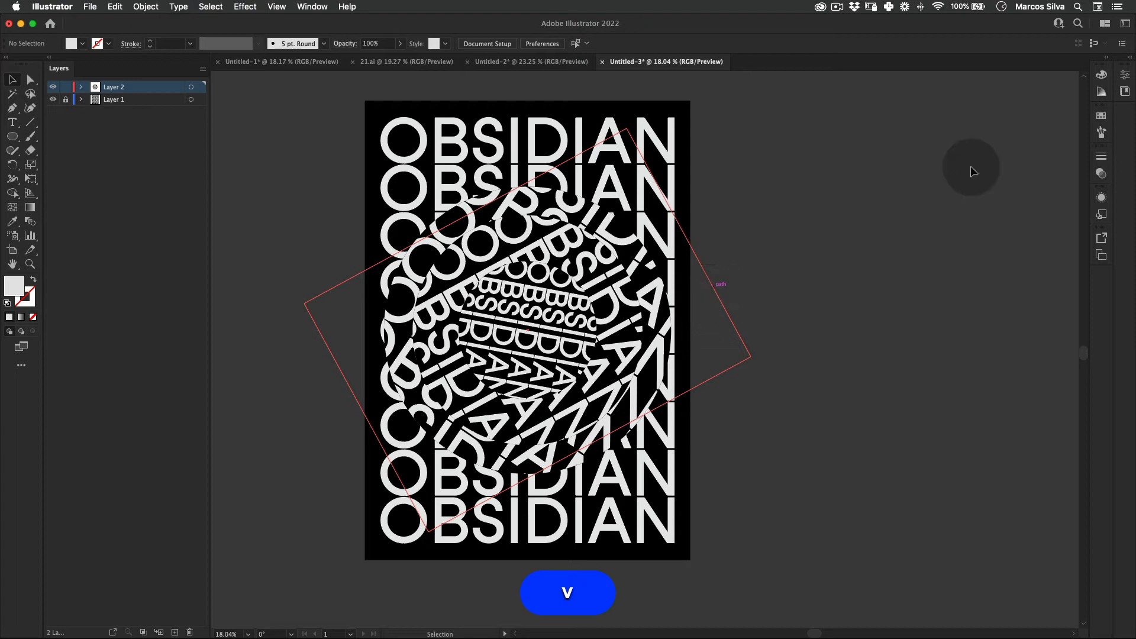
pyautogui.click(66, 87)
pyautogui.click(174, 632)
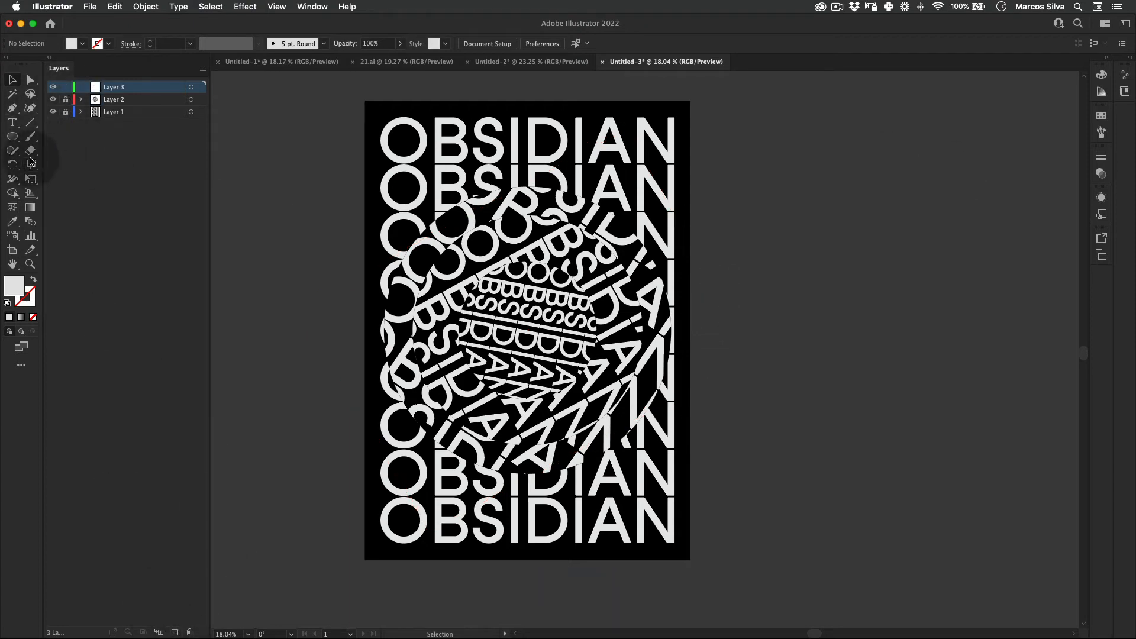
# Step: Draw a 1700 x 2400 px rectangle covering the artboard on Layer 3 and fill it with black
pyautogui.click(12, 136)
pyautogui.click(65, 134)
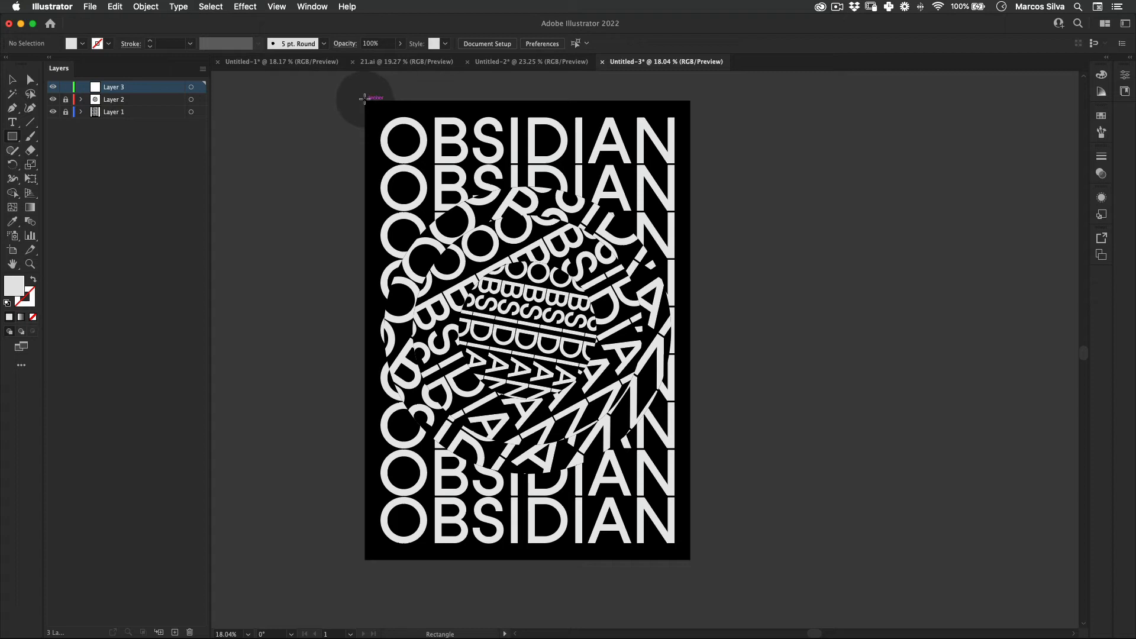
pyautogui.moveTo(365, 98); pyautogui.dragTo(690, 559)
pyautogui.doubleClick(14, 286)
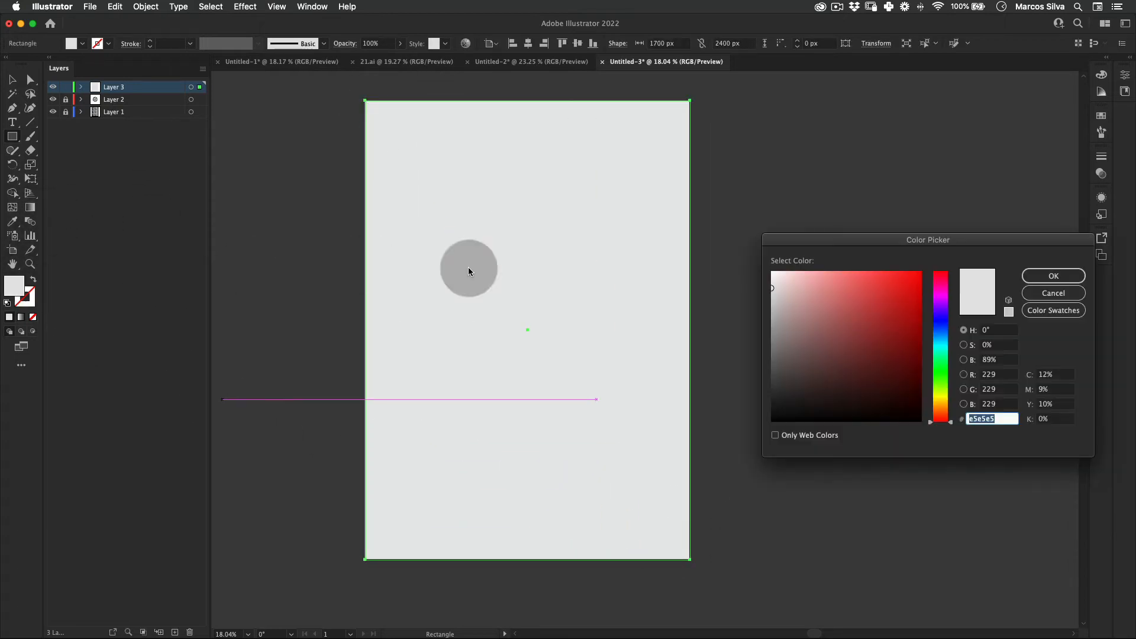
pyautogui.click(772, 417)
pyautogui.click(1053, 275)
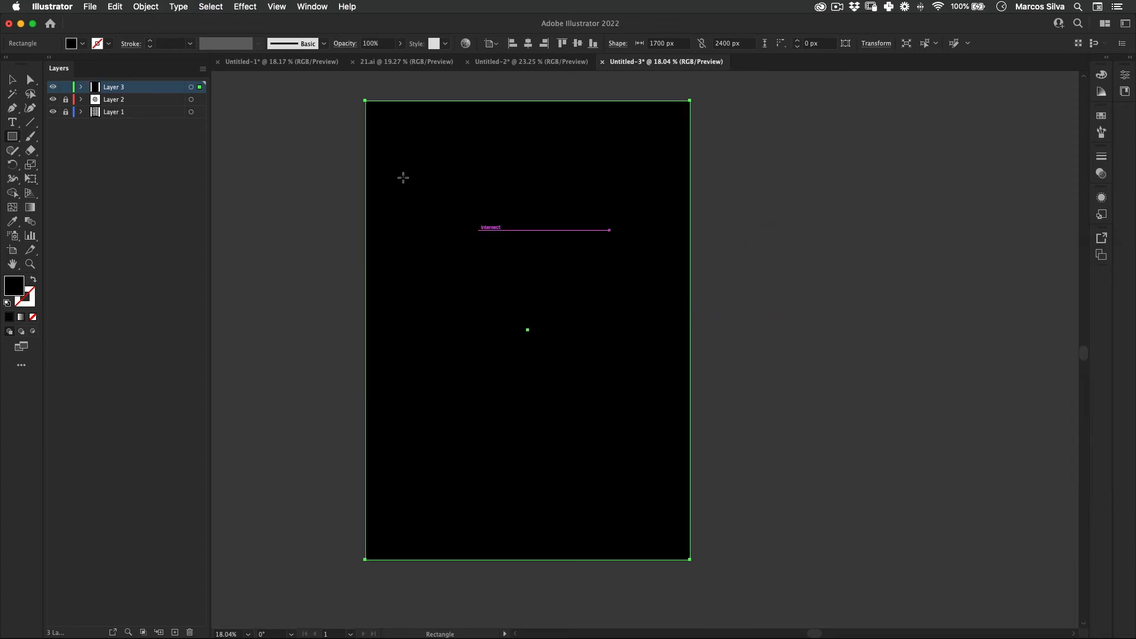
# Step: Apply a Grain texture effect to the black rectangle with intensity 25, contrast 50 and Stippled grain type
pyautogui.click(245, 7)
pyautogui.moveTo(359, 275)
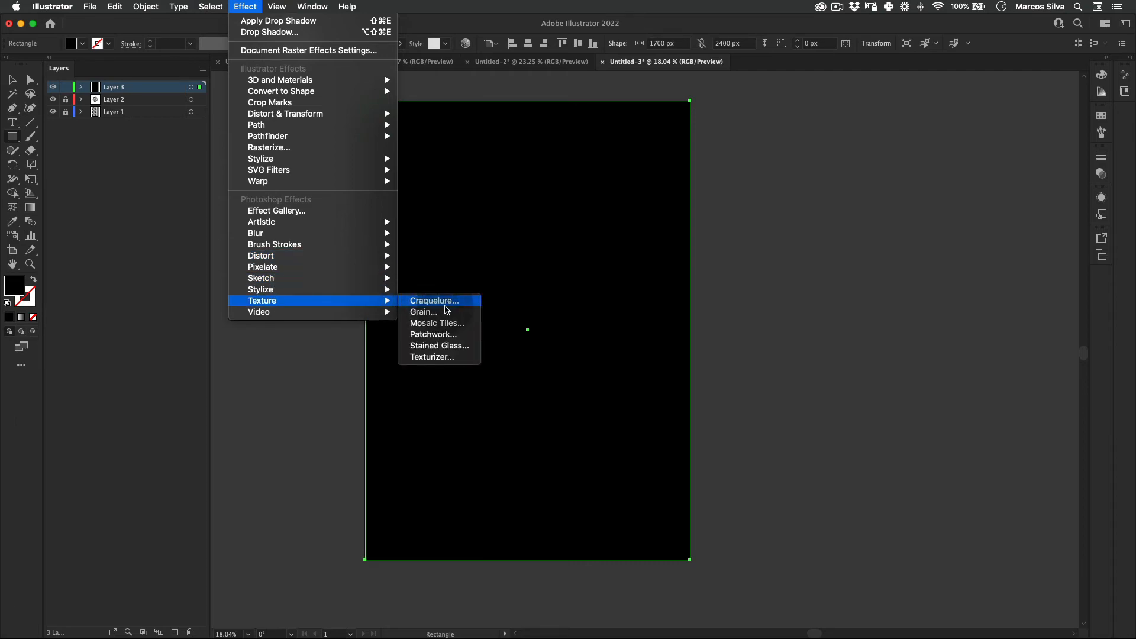
pyautogui.click(457, 311)
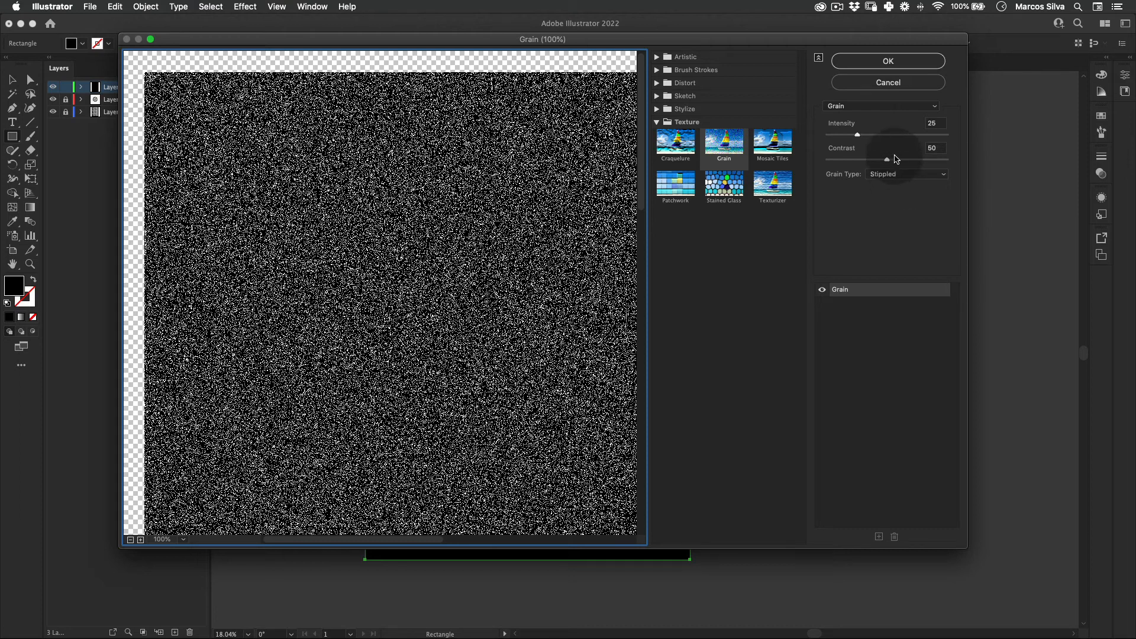
pyautogui.doubleClick(936, 124)
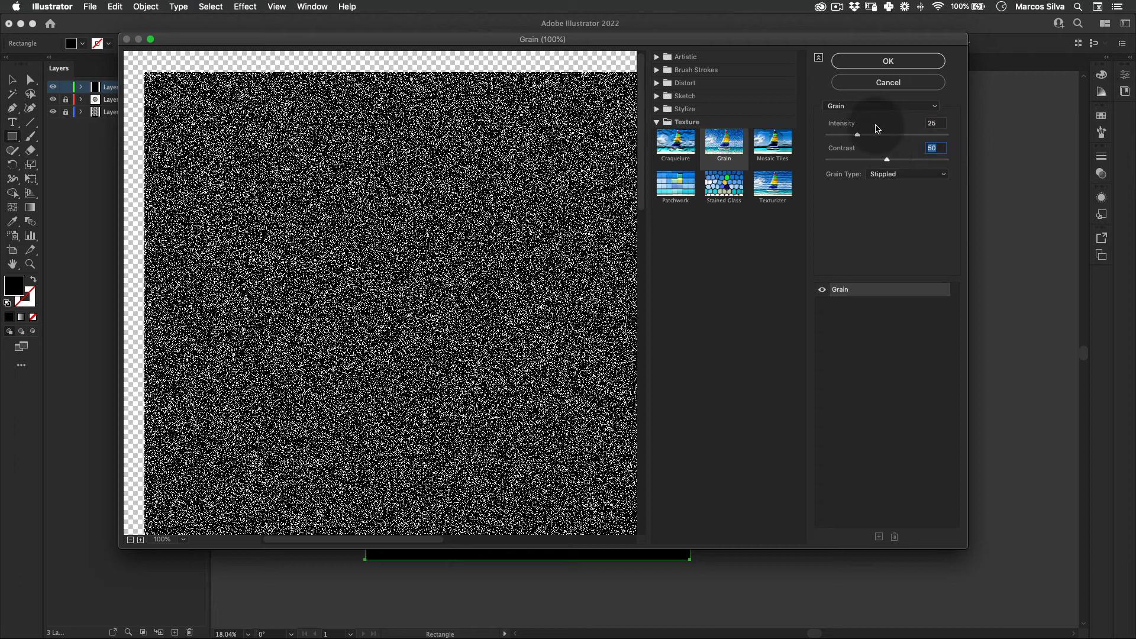
pyautogui.click(887, 61)
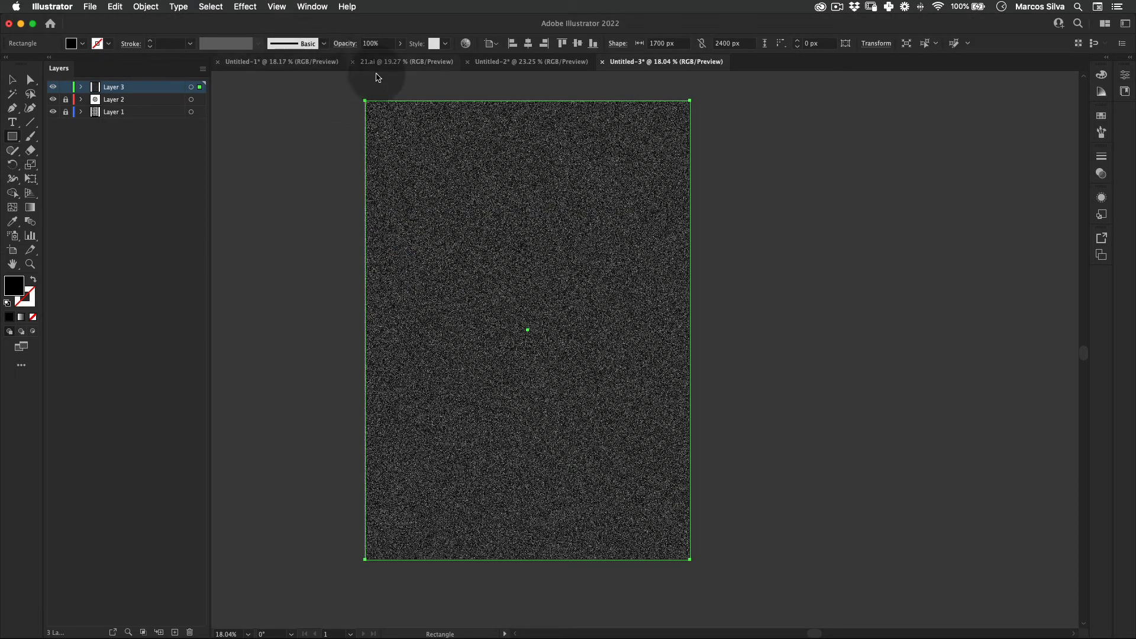
# Step: Set the grain rectangle's blending mode to Screen and its opacity to 15%, and deselect it
pyautogui.click(345, 43)
pyautogui.click(258, 64)
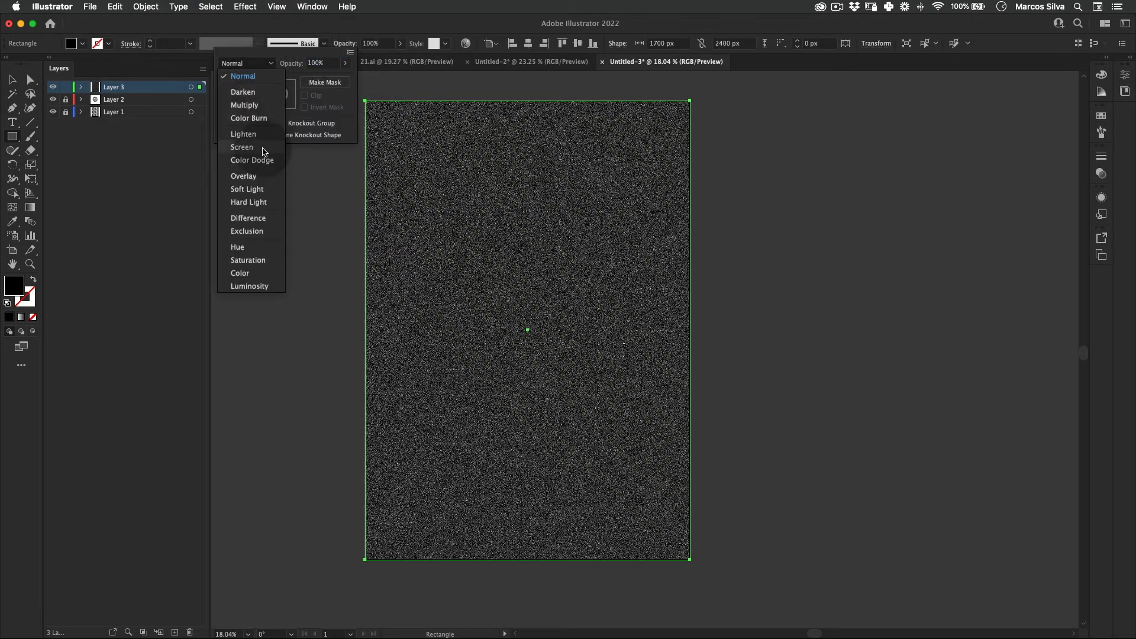
pyautogui.click(343, 45)
pyautogui.click(342, 46)
pyautogui.click(342, 45)
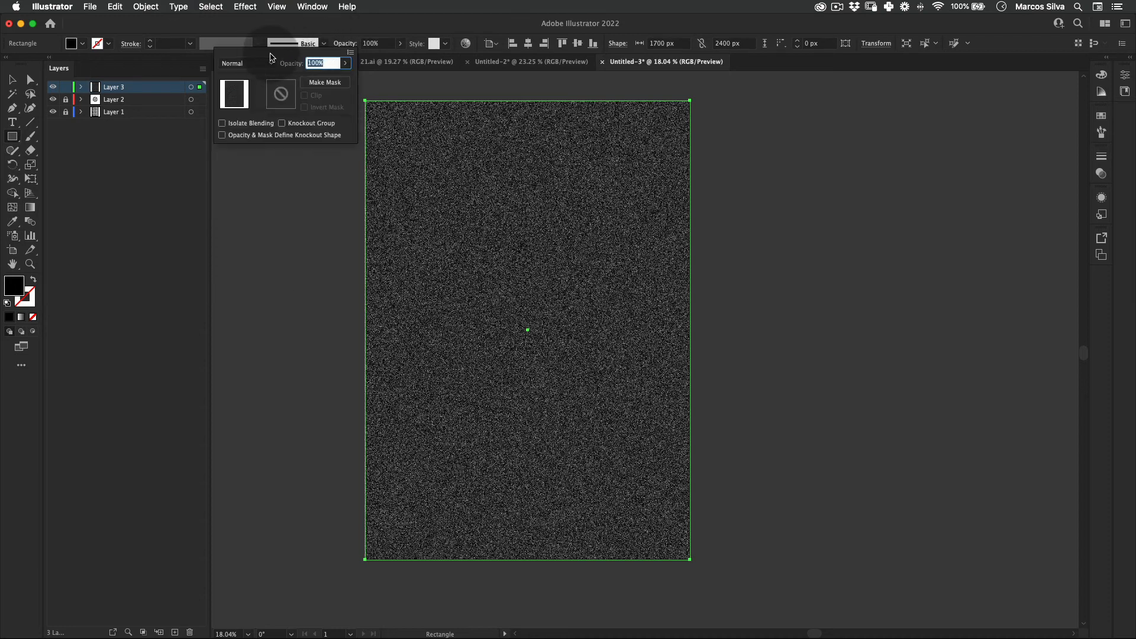
pyautogui.click(249, 61)
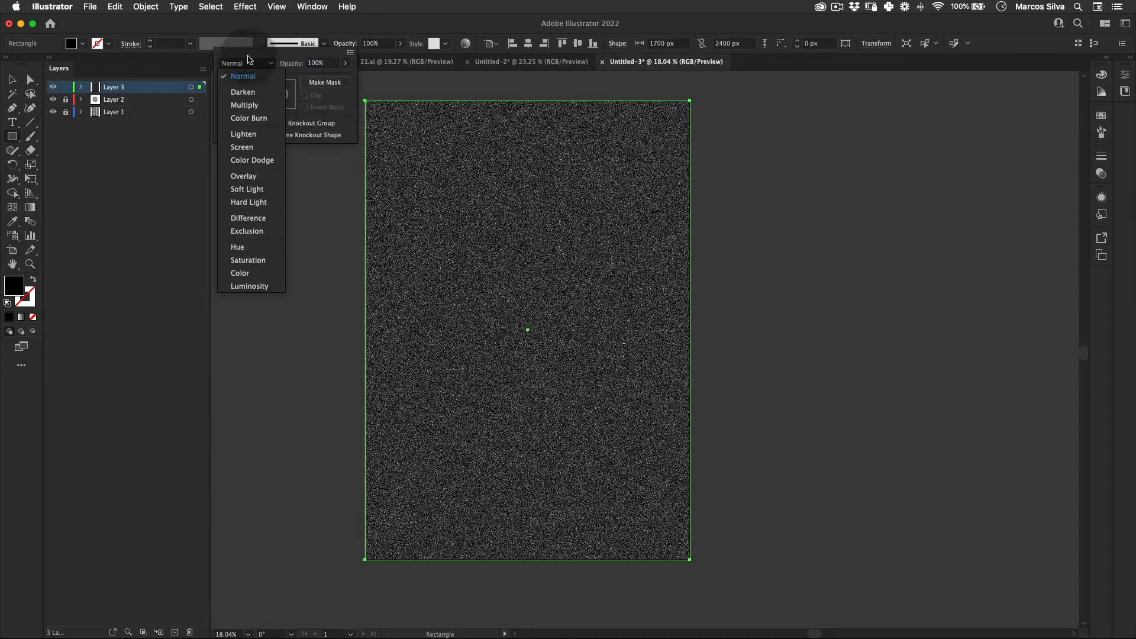
pyautogui.click(261, 151)
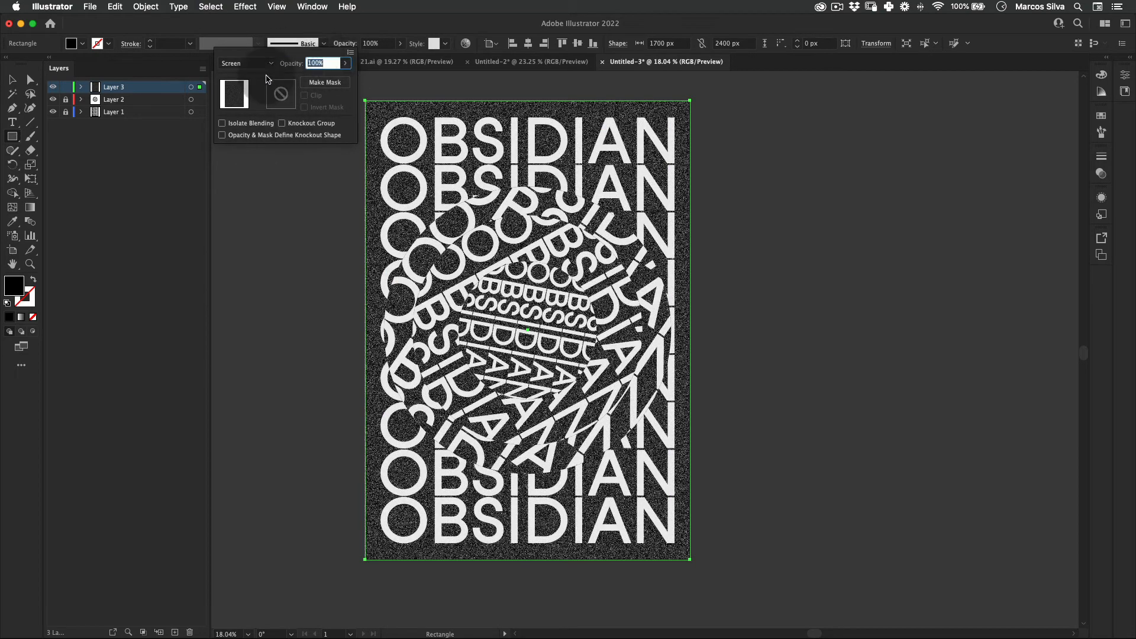
pyautogui.write('15')
pyautogui.press('Return')
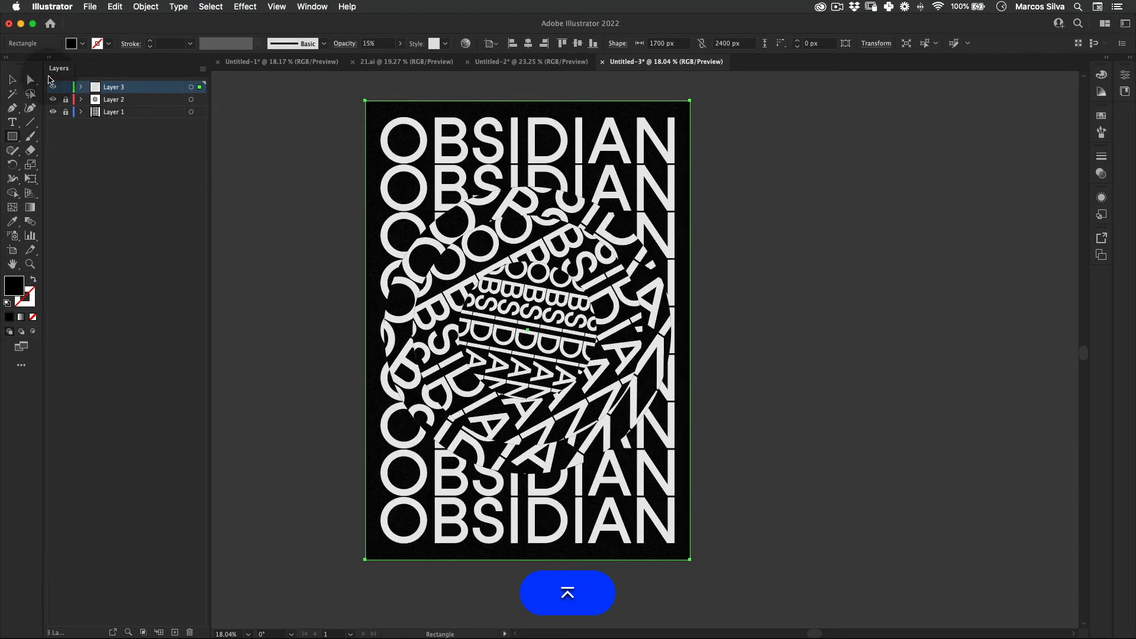
pyautogui.click(280, 254)
# Step: Examine the grain texture over the poster's lettering and black background up close and at full view
pyautogui.press('z')
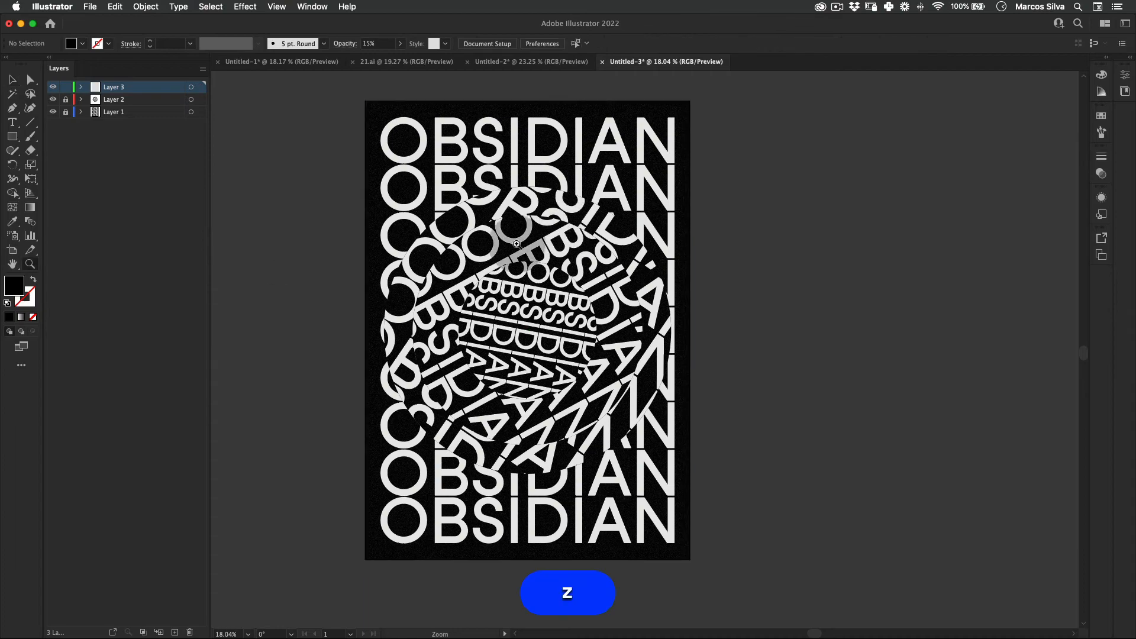
pyautogui.moveTo(516, 244); pyautogui.dragTo(623, 192)
pyautogui.press('space')
pyautogui.press('z')
pyautogui.moveTo(582, 262); pyautogui.dragTo(479, 289)
pyautogui.press('space')
pyautogui.moveTo(662, 213); pyautogui.dragTo(650, 236)
pyautogui.press('z')
pyautogui.press('space')
pyautogui.press('v')
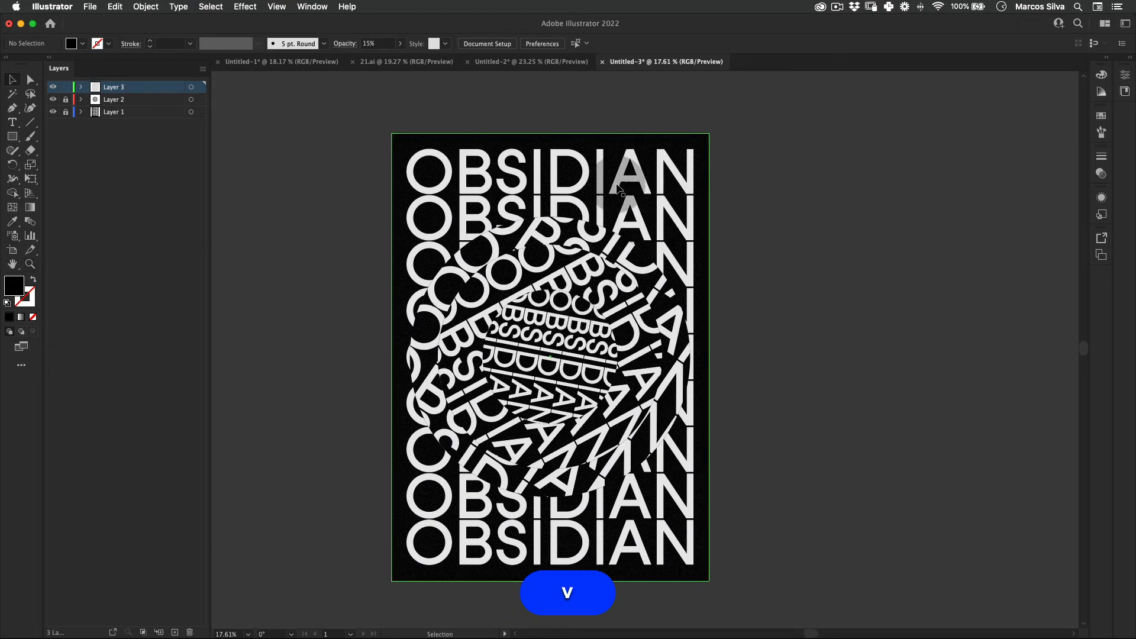
pyautogui.press('z')
pyautogui.moveTo(557, 236); pyautogui.dragTo(571, 254)
pyautogui.press('space')
pyautogui.press('z')
pyautogui.press('space')
pyautogui.moveTo(551, 304); pyautogui.dragTo(562, 255)
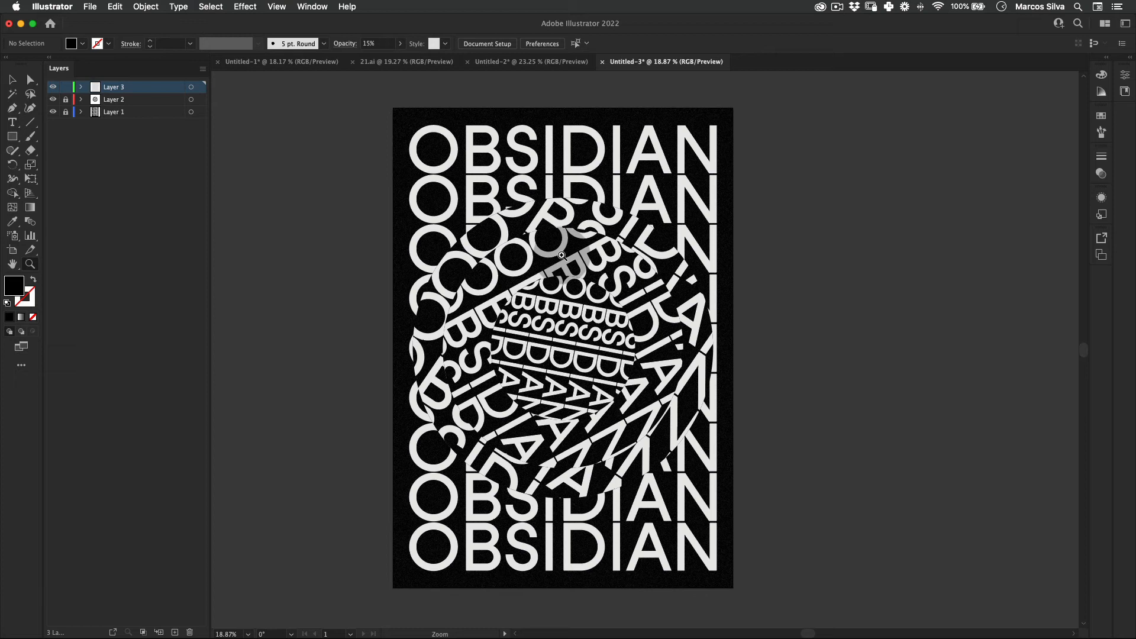
# Step: Lock Layer 3 and unlock Layer 2 and Layer 1
pyautogui.press('v')
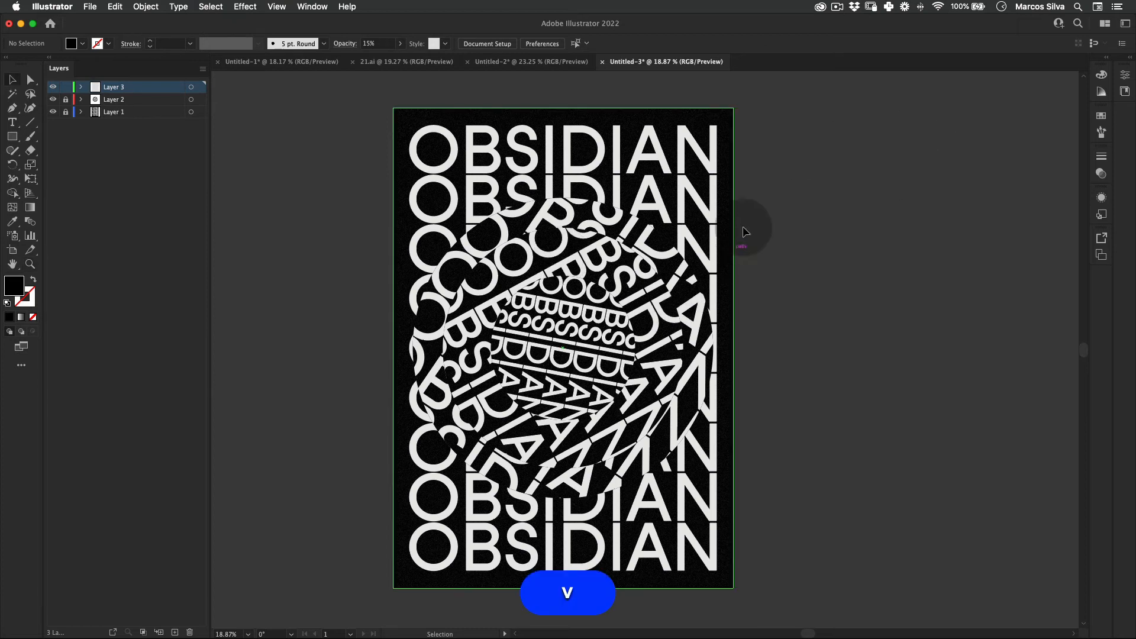
pyautogui.click(65, 100)
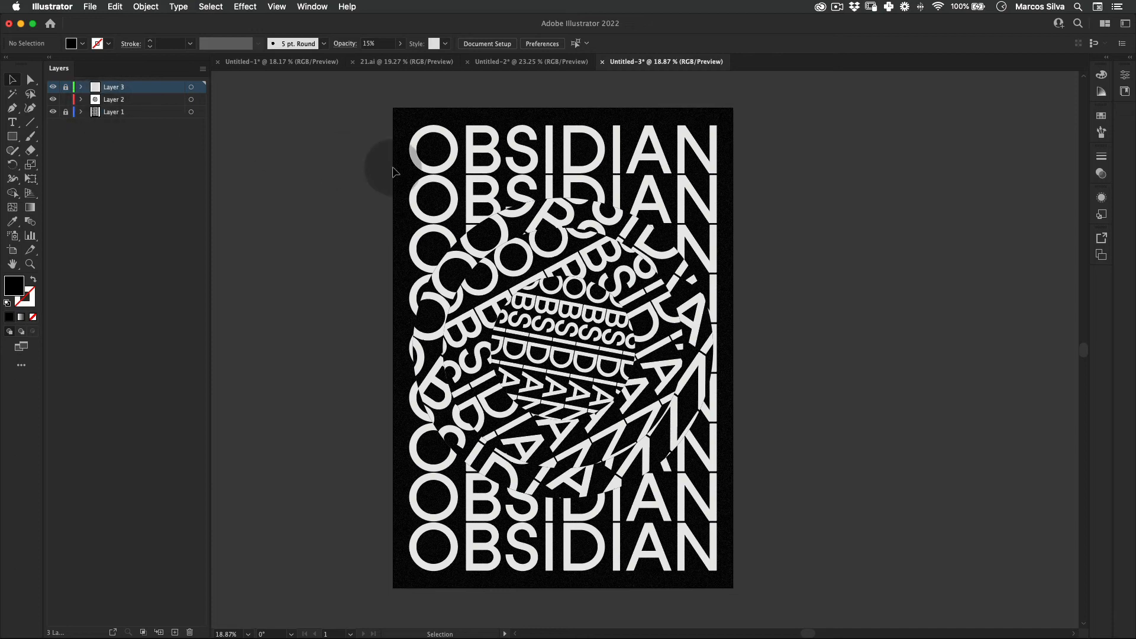
pyautogui.click(65, 112)
# Step: Ungroup the poster group on Layer 1 and clear the selection
pyautogui.press('v')
pyautogui.click(413, 121)
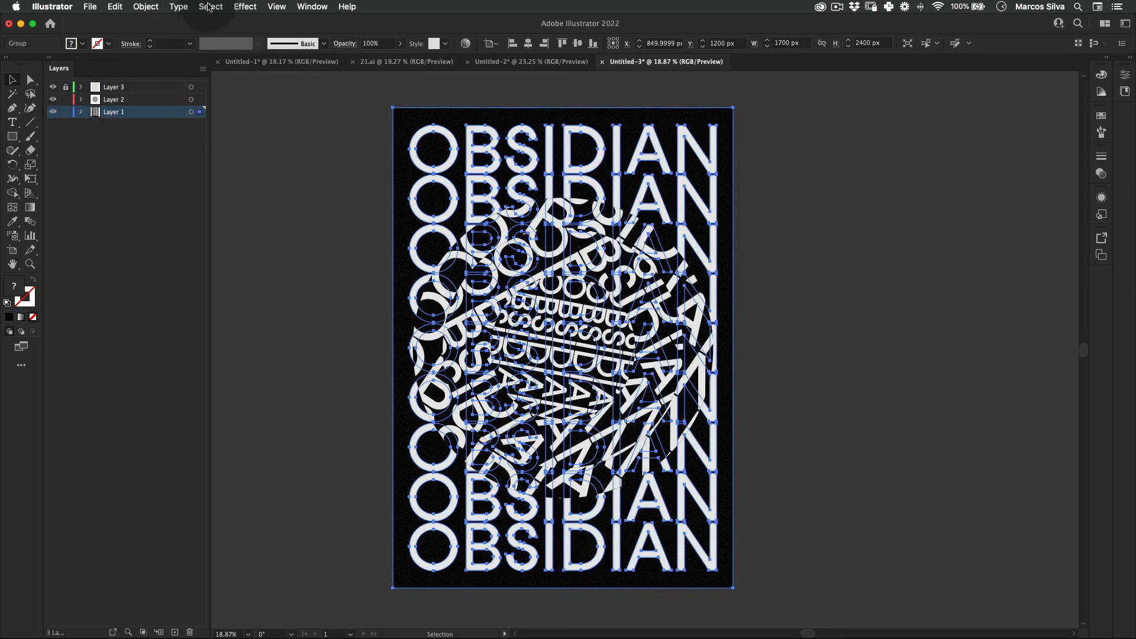
pyautogui.click(372, 93)
pyautogui.click(402, 114)
pyautogui.rightClick(405, 114)
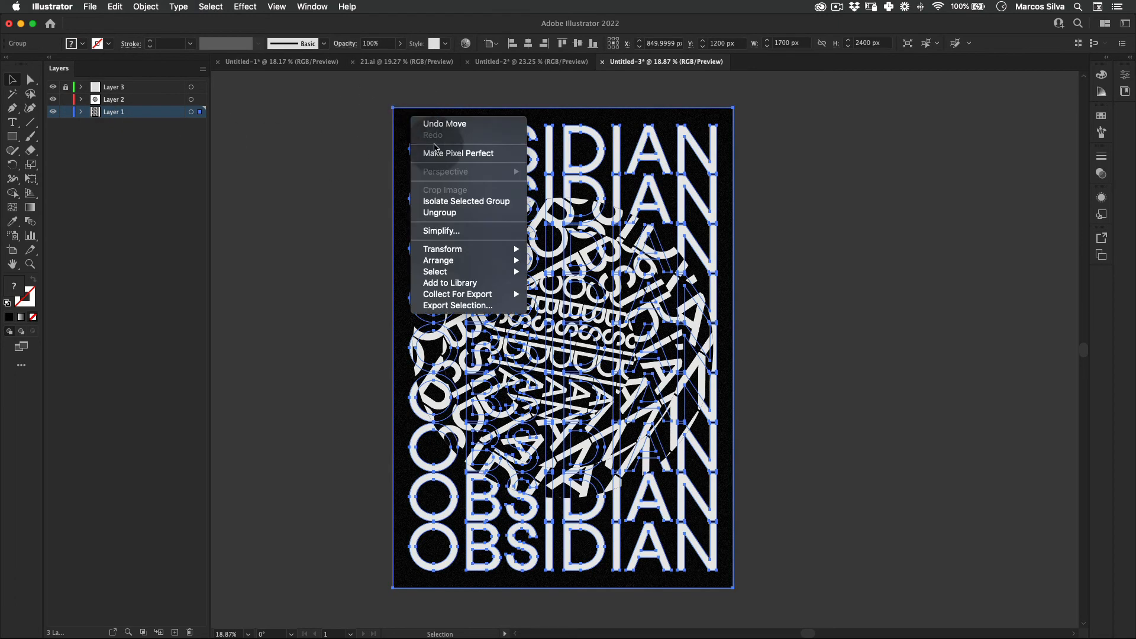
pyautogui.click(449, 213)
pyautogui.click(335, 109)
# Step: Select the black background rectangle on Layer 1 and all other objects with the same fill color
pyautogui.click(414, 111)
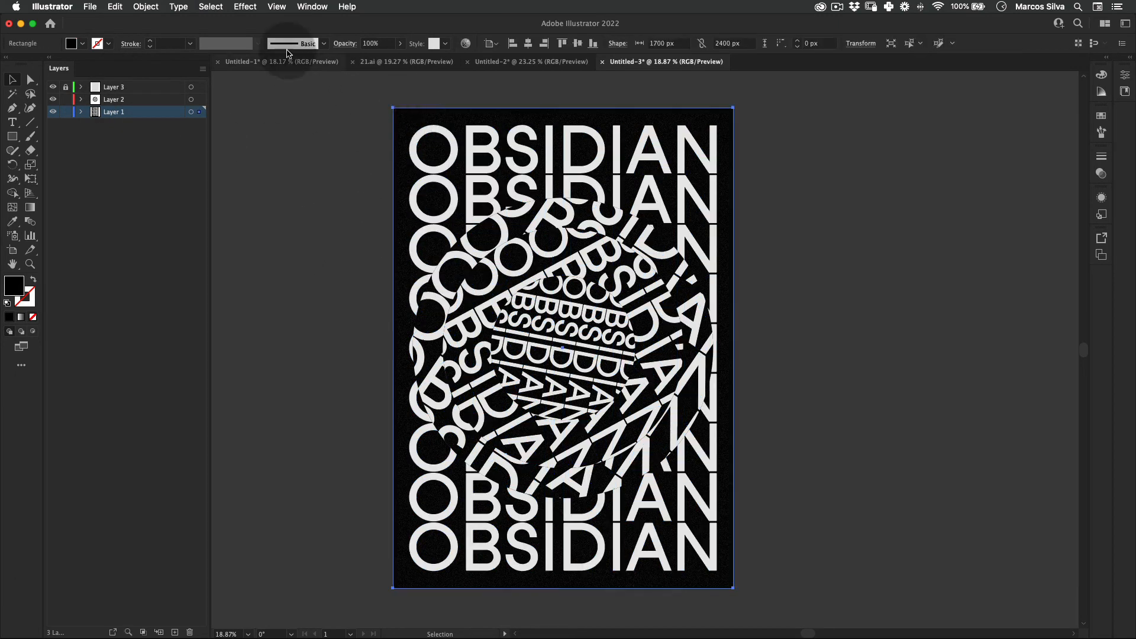
pyautogui.click(245, 6)
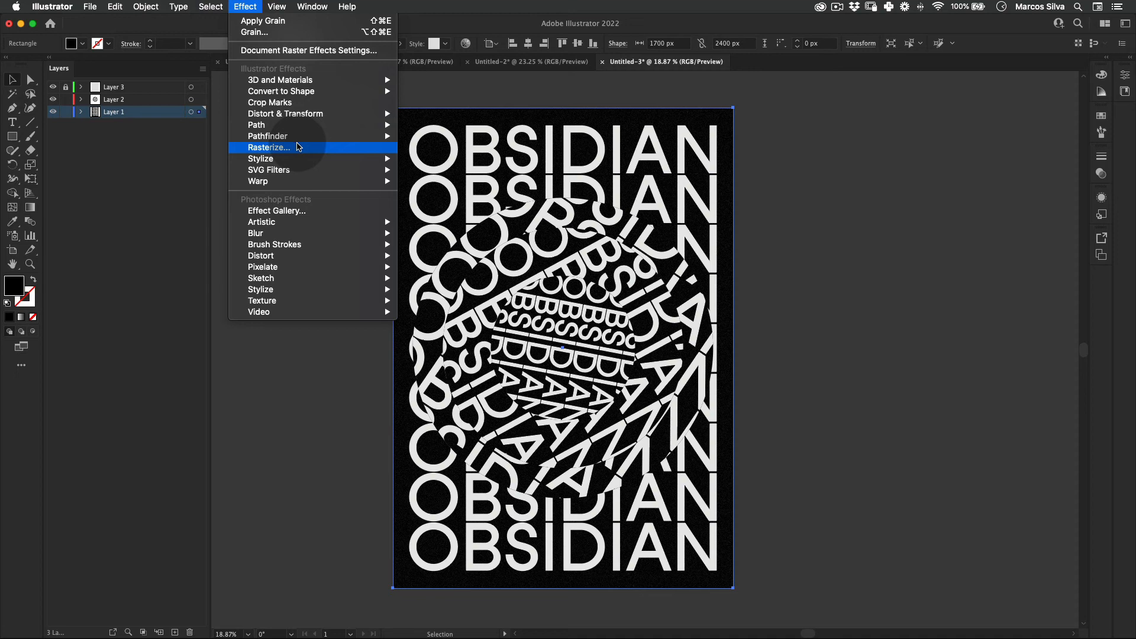
pyautogui.moveTo(207, 3)
pyautogui.moveTo(308, 114)
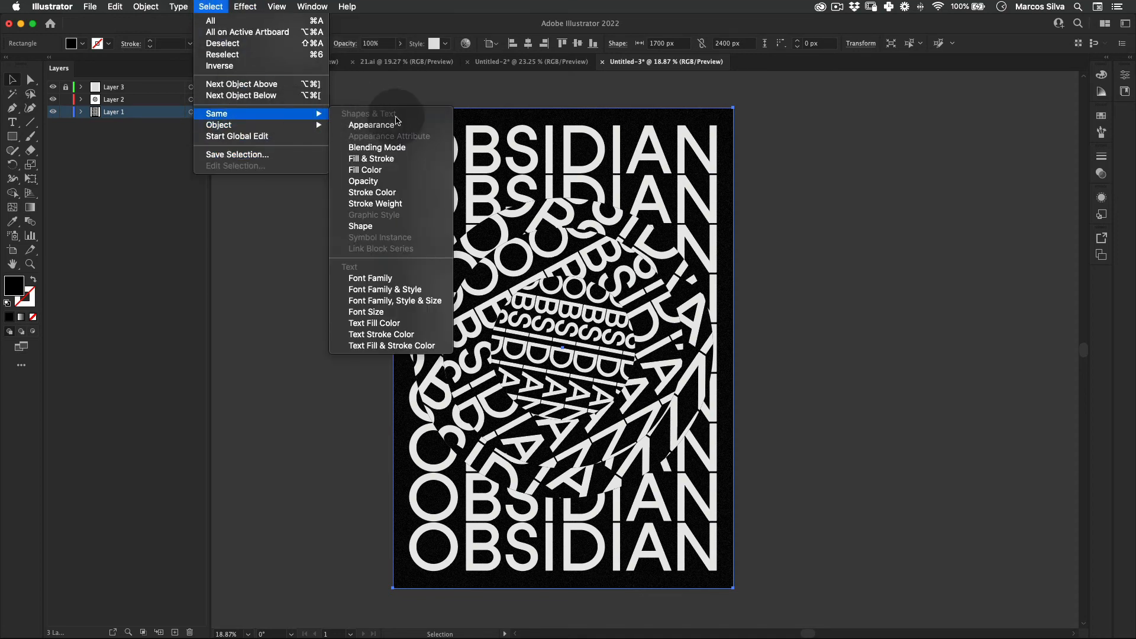
pyautogui.click(387, 171)
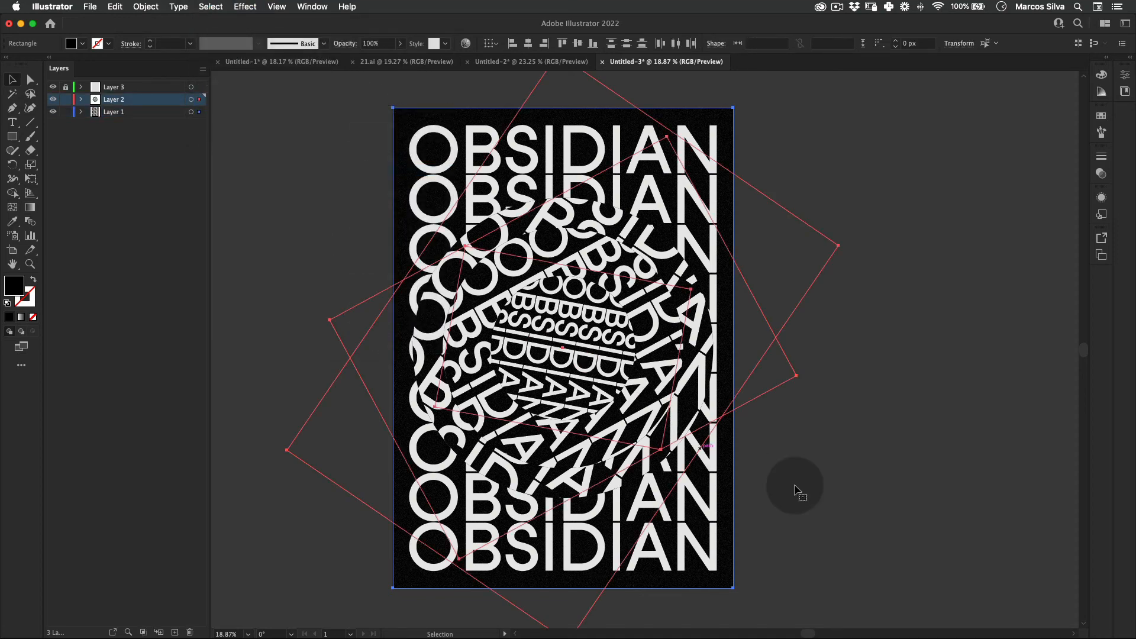
# Step: Try yellow, green and blue swatches on the selected background rectangles, settle on the medium green one, and clear the selection
pyautogui.click(1101, 115)
pyautogui.click(991, 185)
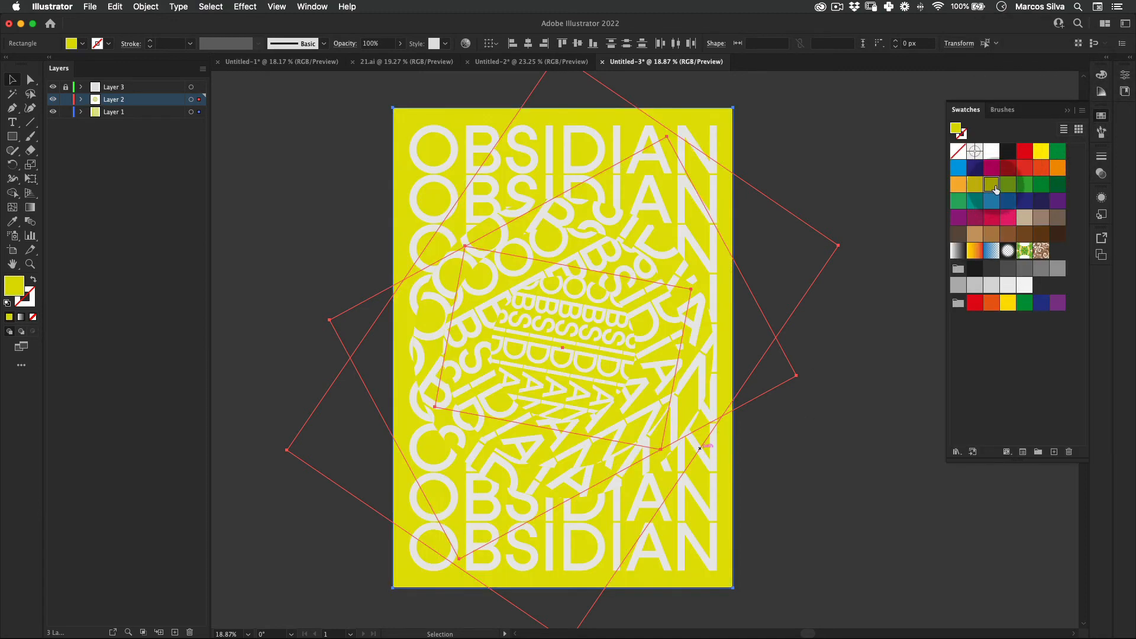
pyautogui.click(1030, 185)
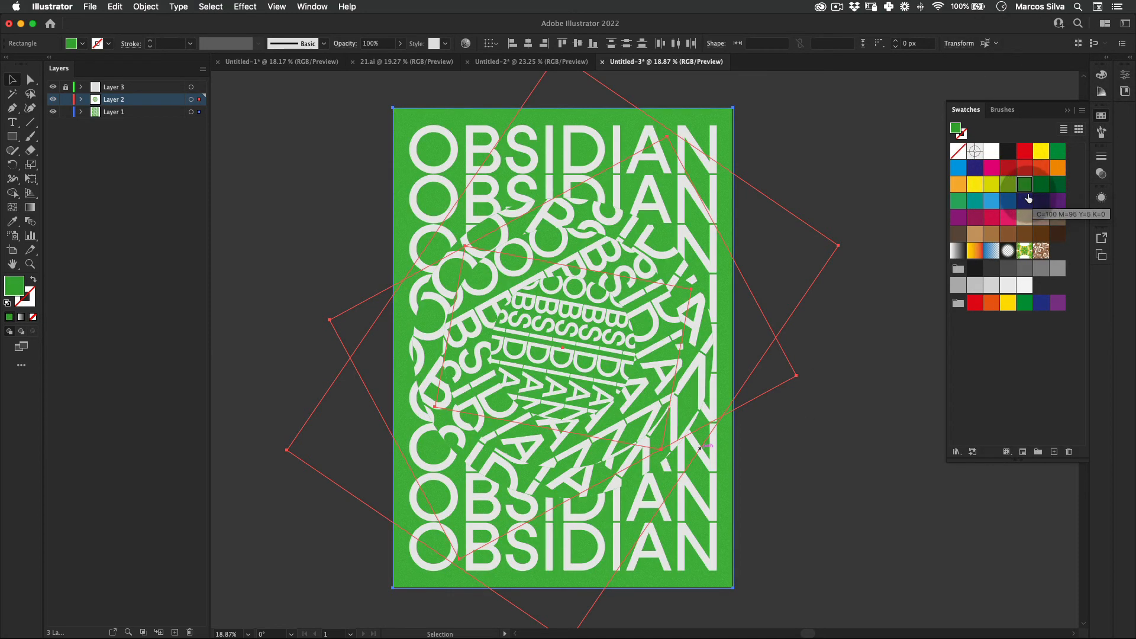
pyautogui.click(1026, 200)
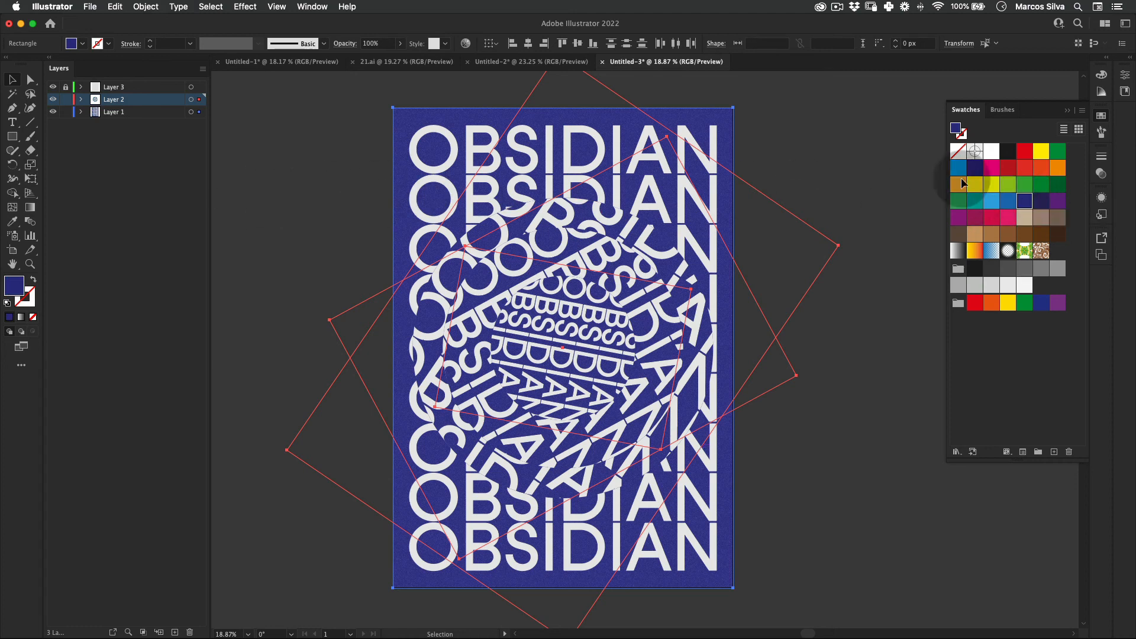
pyautogui.click(1039, 202)
pyautogui.click(991, 184)
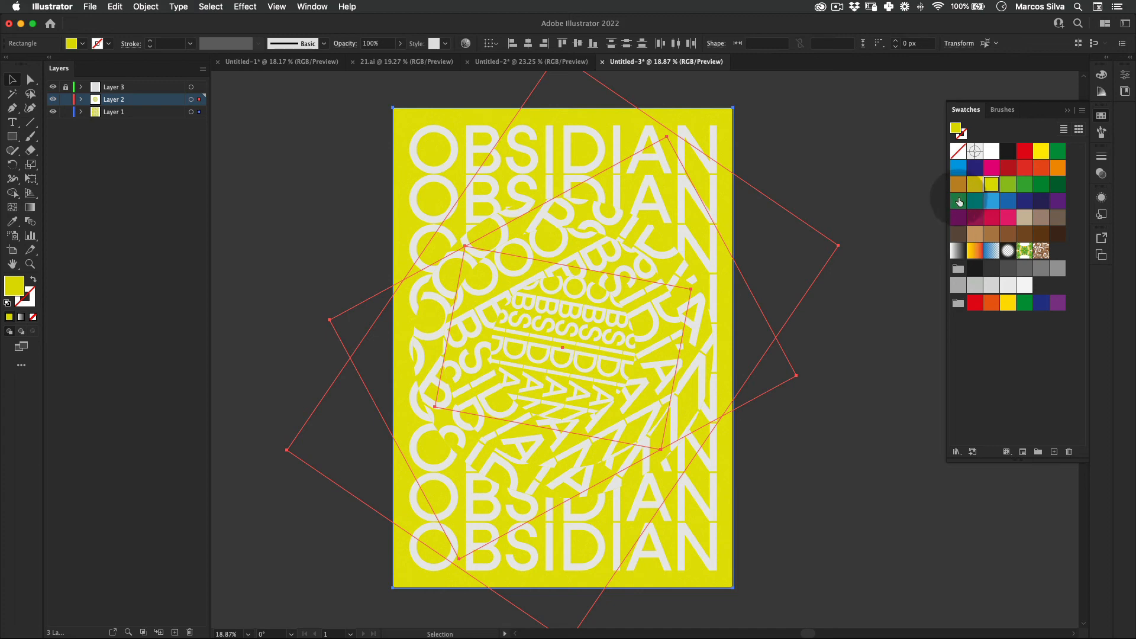
pyautogui.click(959, 201)
pyautogui.click(330, 175)
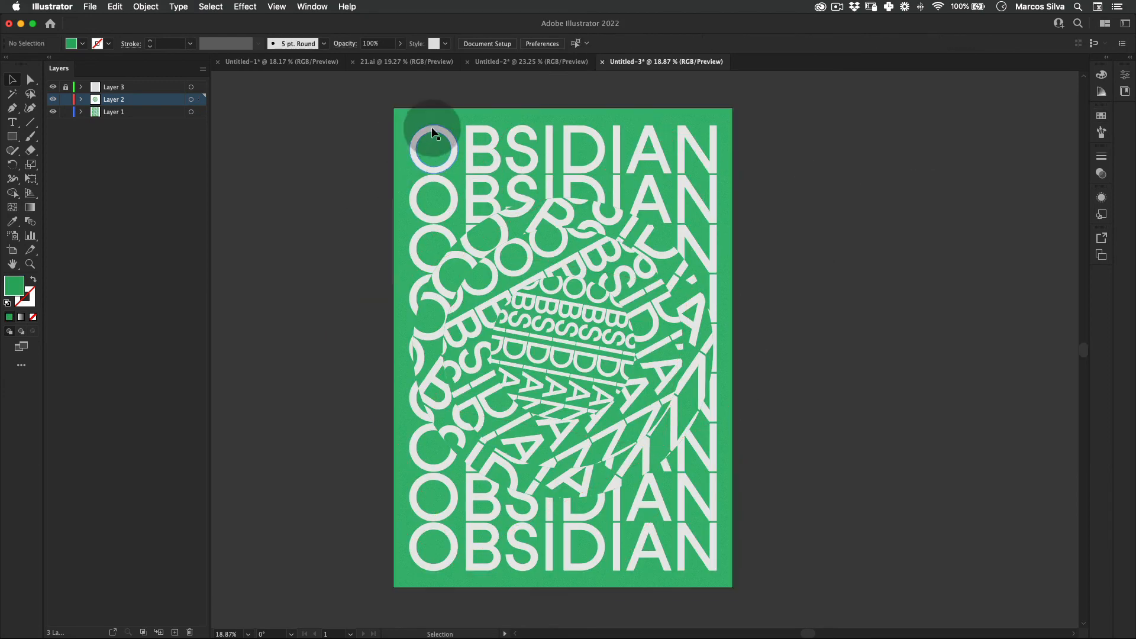
# Step: Select the light OBSIDIAN lettering on Layer 1 and all other objects with the same fill color
pyautogui.click(432, 131)
pyautogui.click(417, 127)
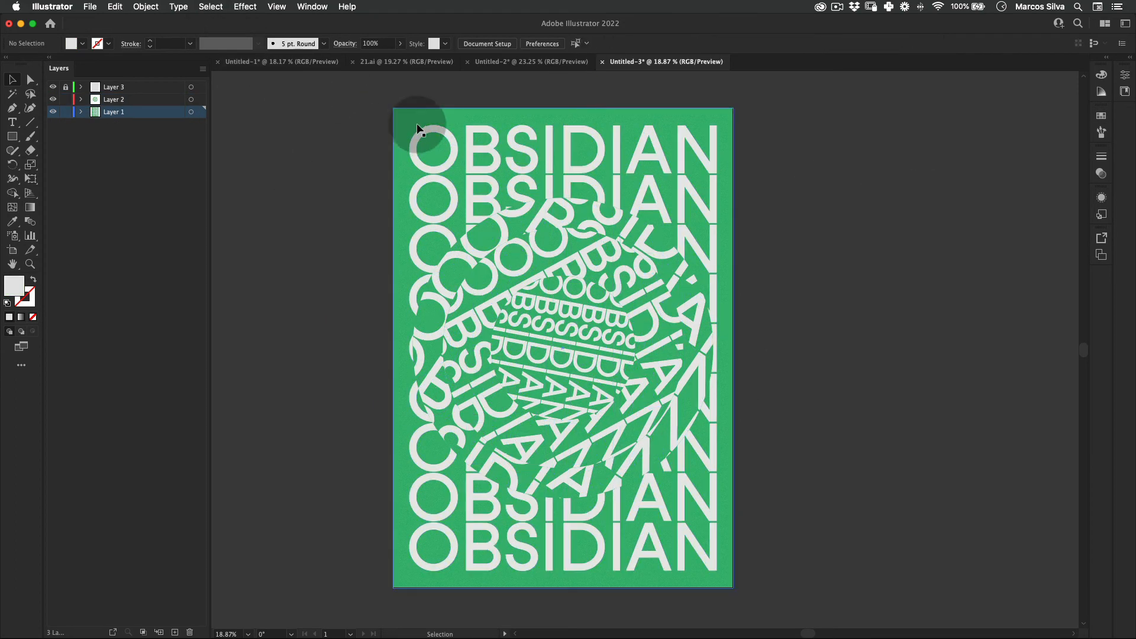
pyautogui.click(438, 132)
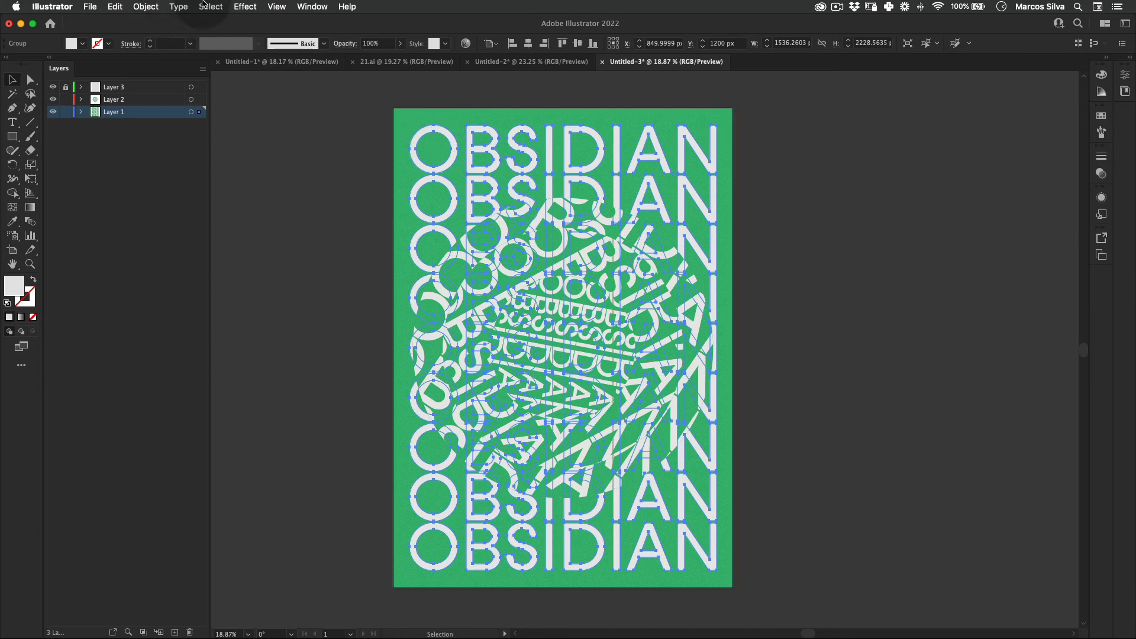
pyautogui.click(207, 6)
pyautogui.moveTo(278, 113)
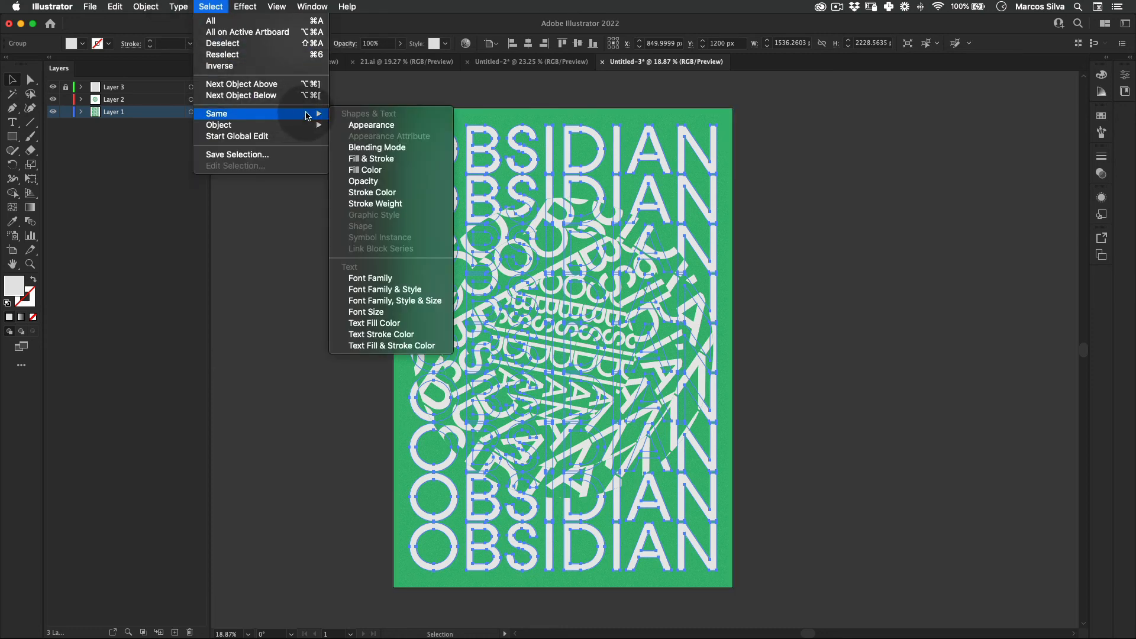
pyautogui.click(385, 171)
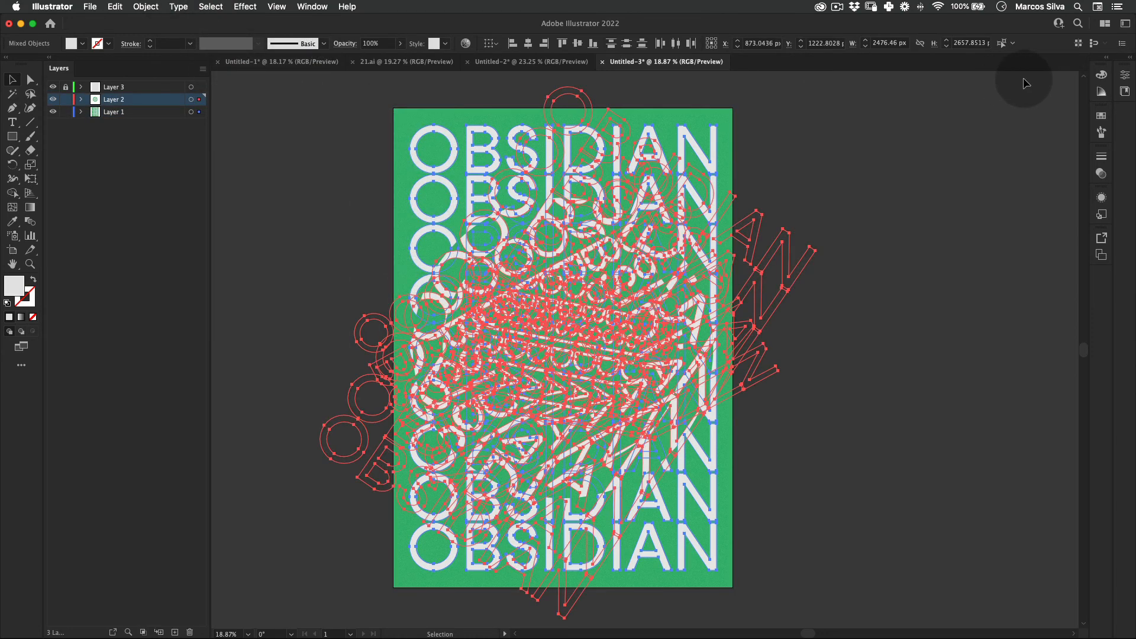
# Step: Fill all the selected lettering with the dark indigo swatch and clear the selection
pyautogui.click(1101, 76)
pyautogui.click(1100, 118)
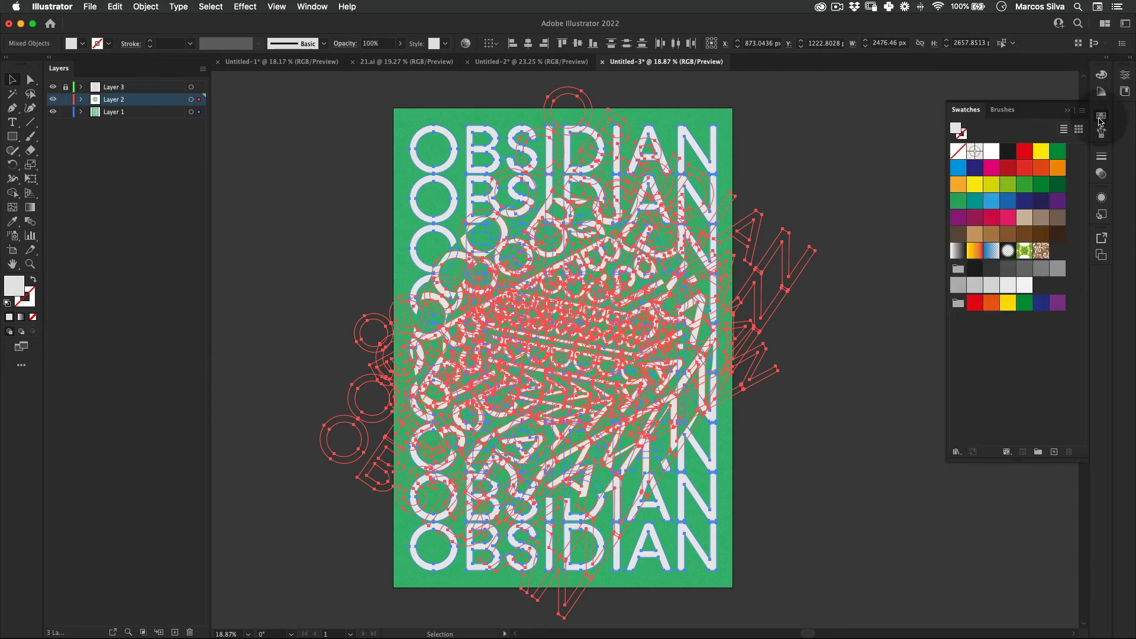
pyautogui.click(1041, 202)
pyautogui.press('v')
pyautogui.click(880, 152)
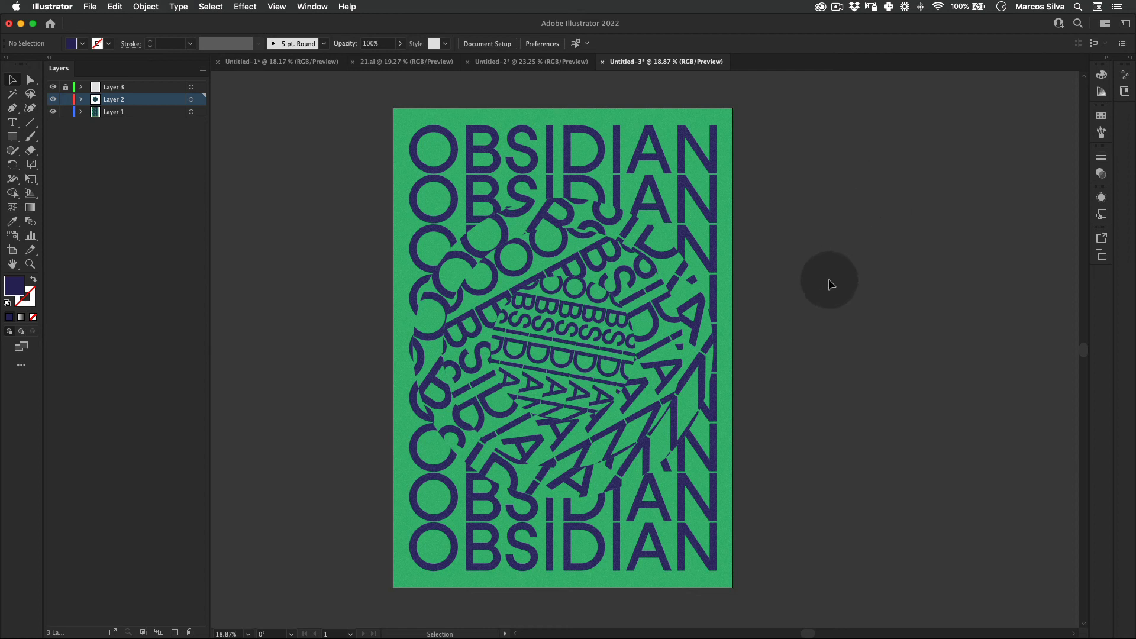
# Step: Examine the recolored green and indigo poster in full-screen view, both up close and as a whole
pyautogui.press('v')
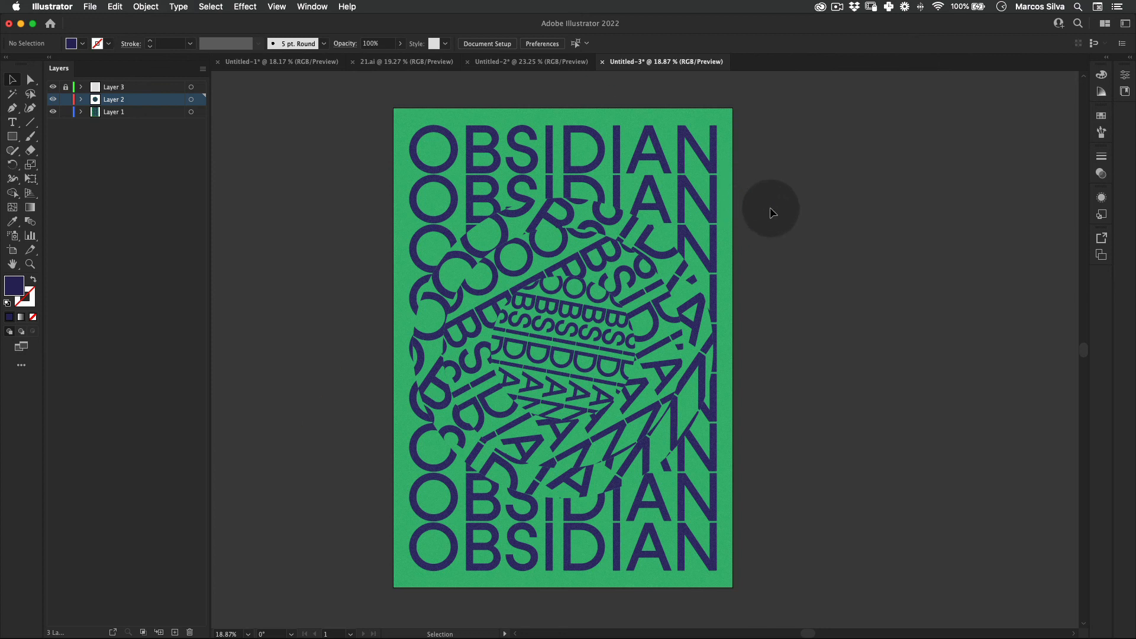
pyautogui.press('f')
pyautogui.press('space')
pyautogui.moveTo(574, 246); pyautogui.dragTo(811, 284)
pyautogui.press('z')
pyautogui.moveTo(605, 283)
pyautogui.mouseDown()
pyautogui.moveTo(657, 263)
pyautogui.moveTo(599, 296)
pyautogui.mouseUp()
pyautogui.press('space')
pyautogui.press('z')
pyautogui.press('v')
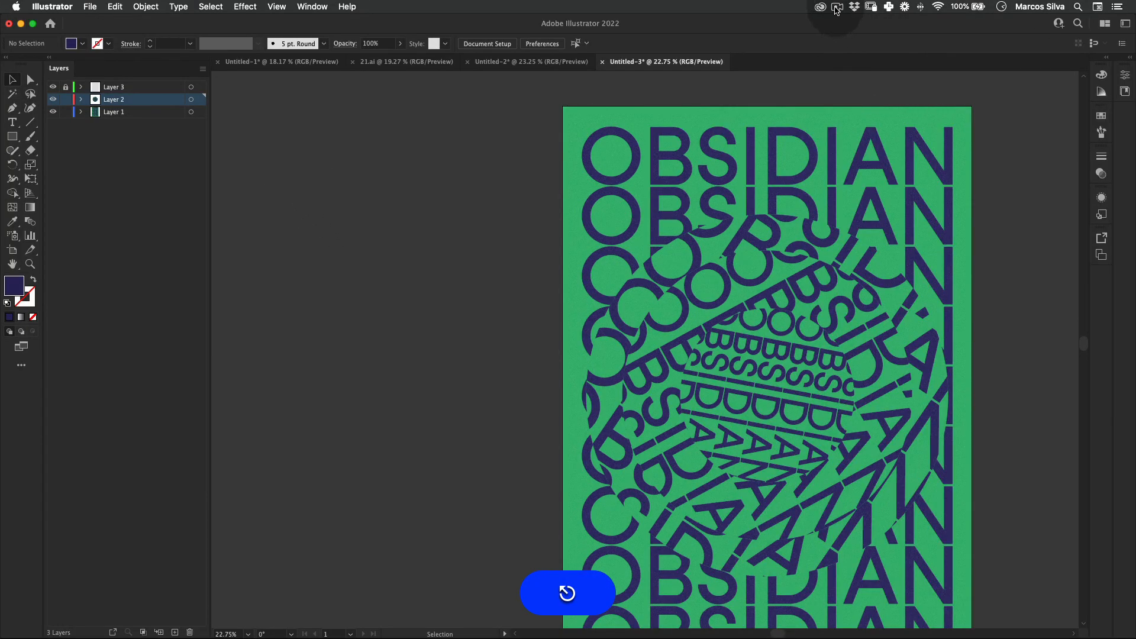
pyautogui.click(837, 7)
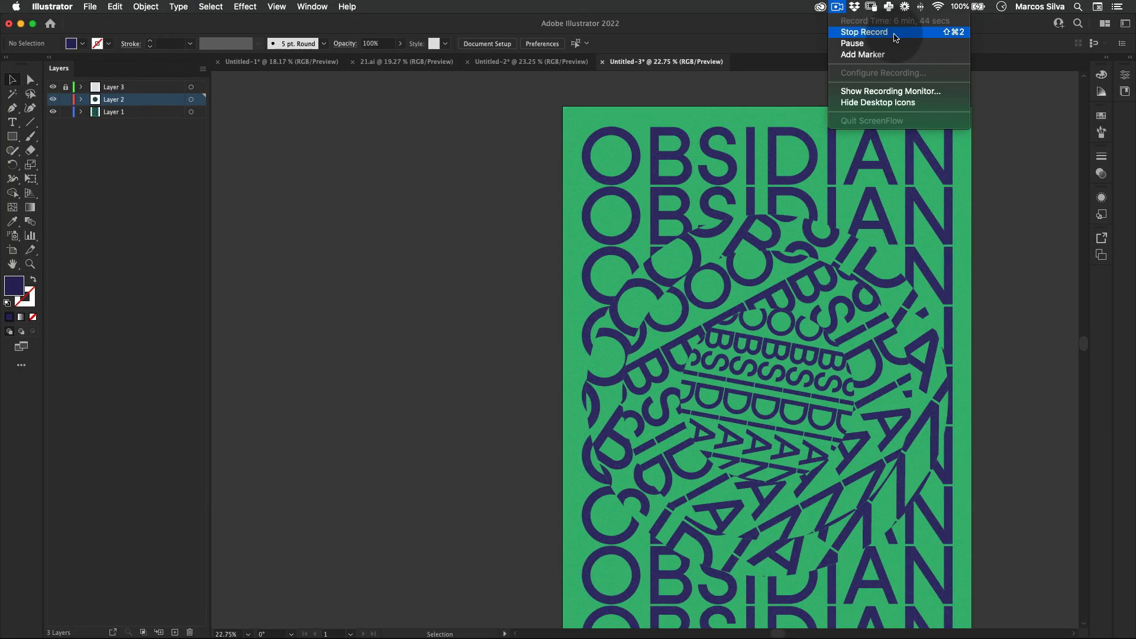
pyautogui.click(877, 35)
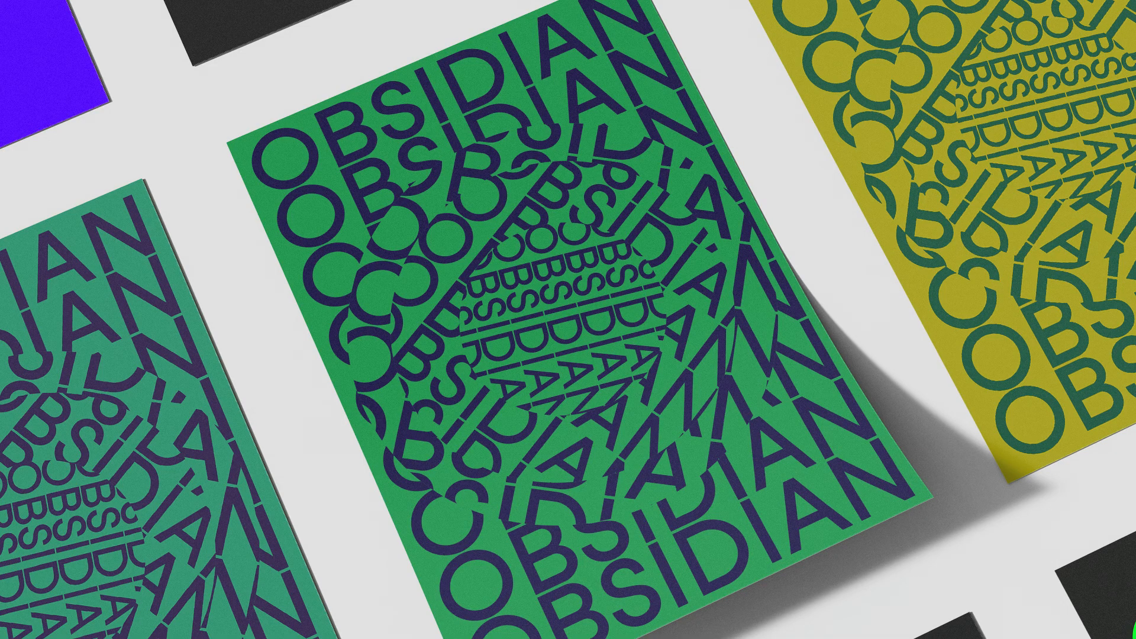